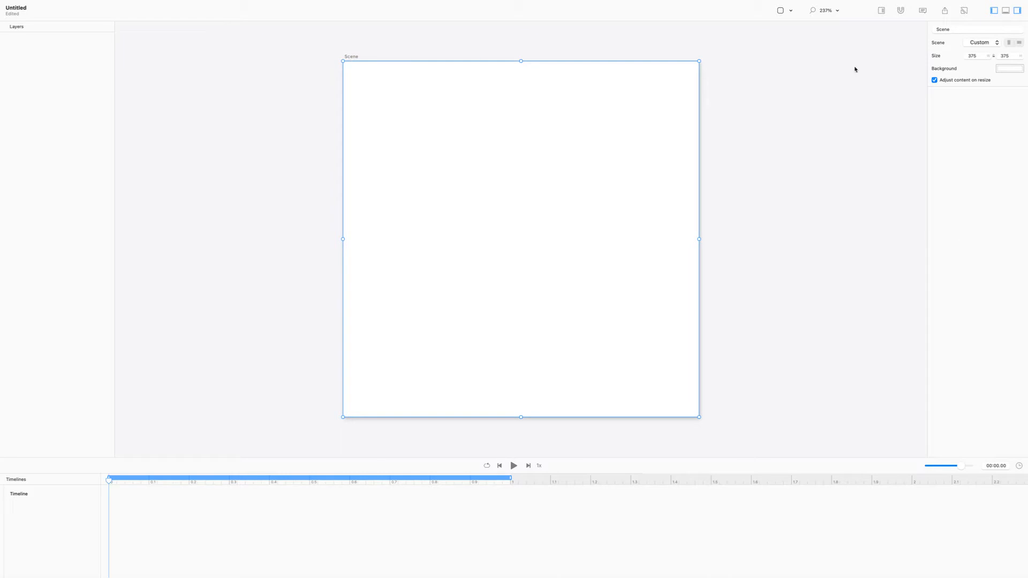
Resize the scene to 400 × 400 and set its background color to dark blue.
{"action": "double_click", "coordinate": [970, 56]}
{"action": "type", "text": "400"}
{"action": "key", "text": "Return"}
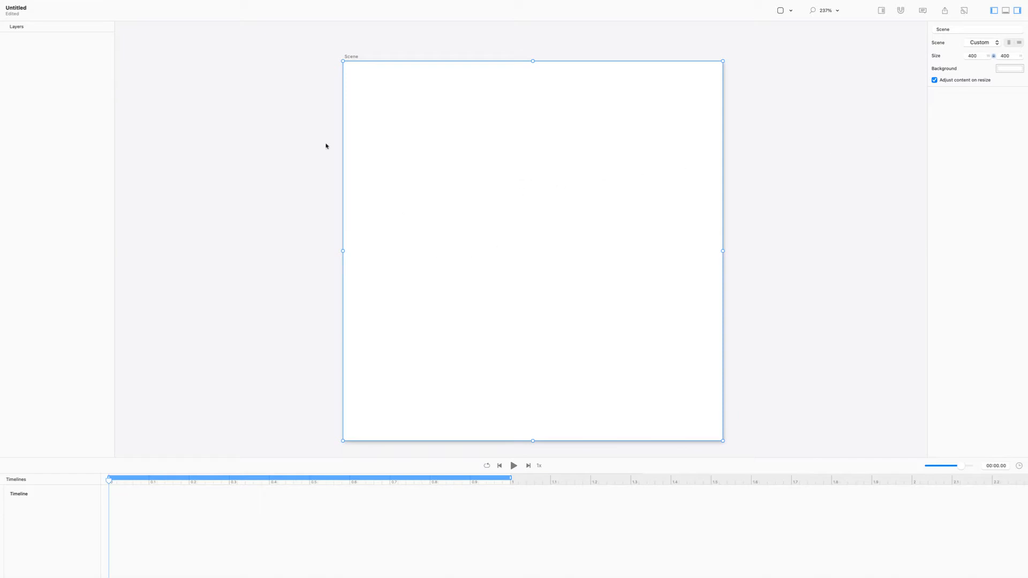
{"action": "left_click", "coordinate": [1005, 68]}
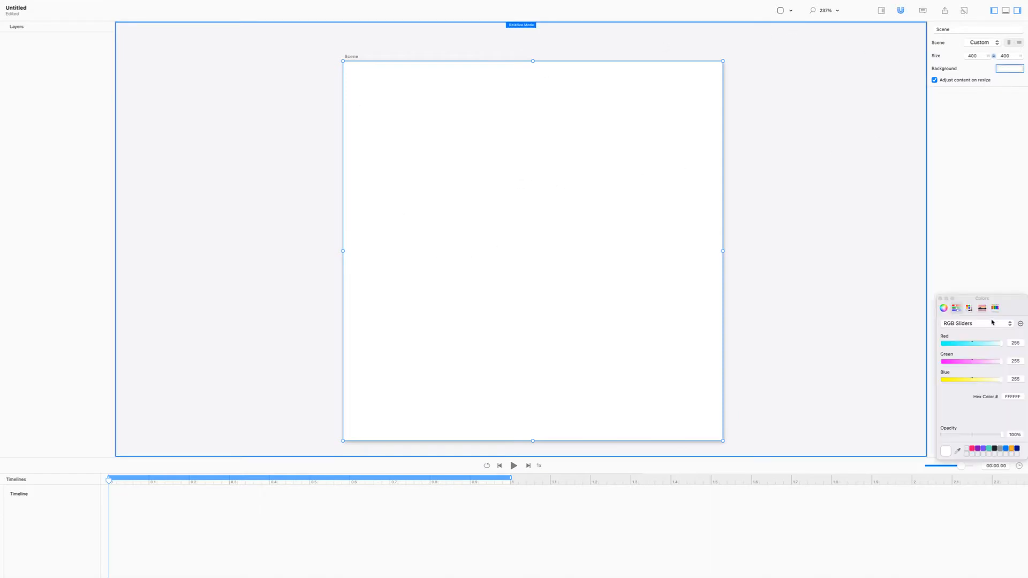
{"action": "left_click", "coordinate": [1017, 448]}
{"action": "left_click", "coordinate": [940, 299]}
Add a circle shape with its pink stroke color copied to the fill and a stroke width of 0.
{"action": "left_click", "coordinate": [791, 10]}
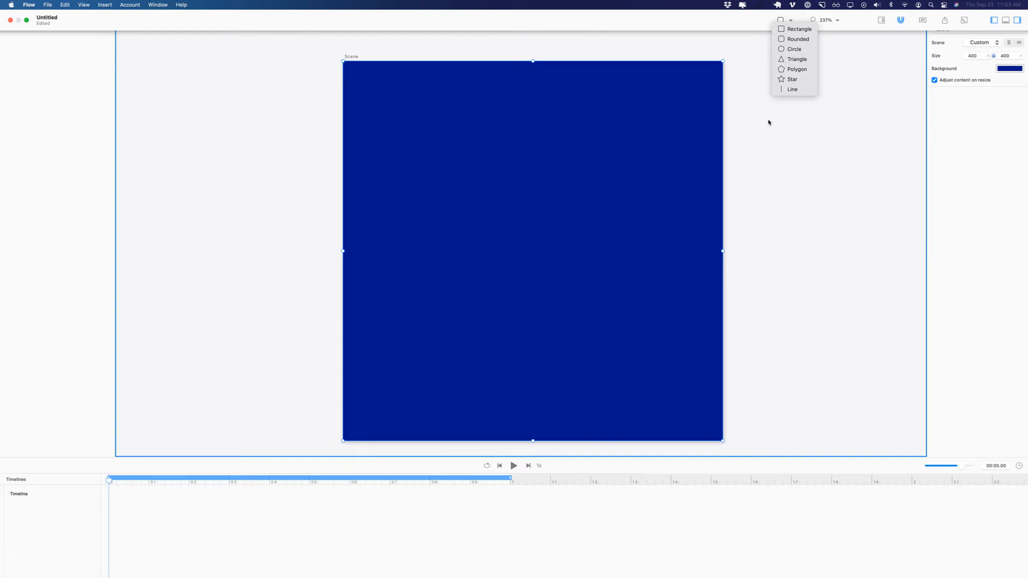
{"action": "left_click", "coordinate": [790, 49]}
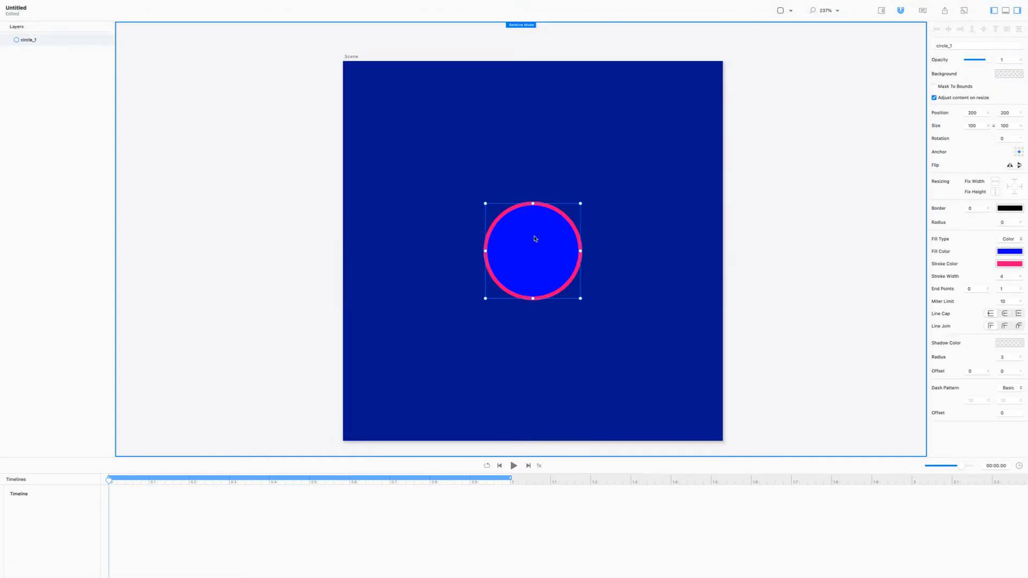
{"action": "left_click_drag", "start_coordinate": [1009, 264], "coordinate": [1004, 252]}
{"action": "left_click", "coordinate": [1008, 274]}
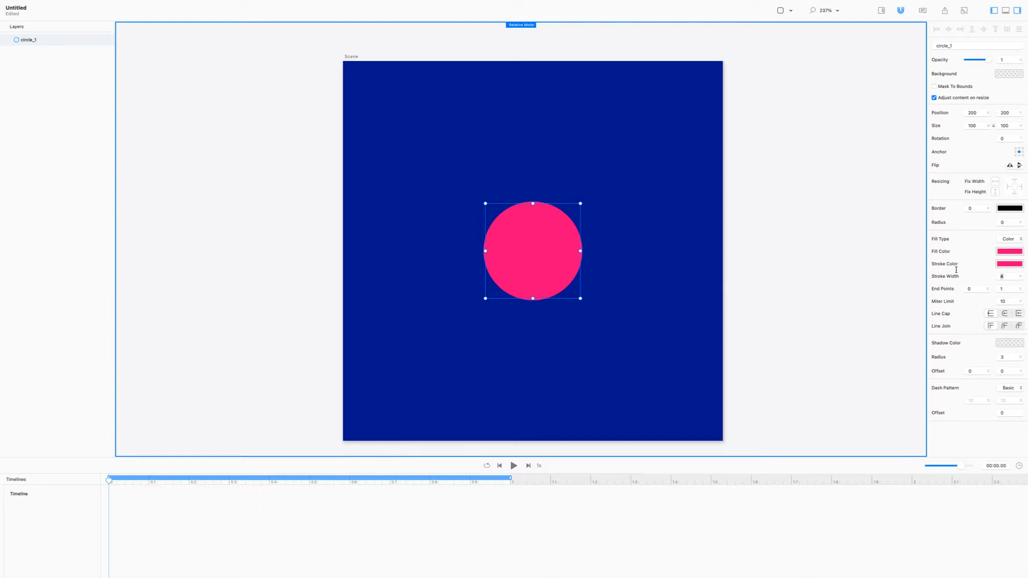
{"action": "type", "text": "0"}
{"action": "key", "text": "Return"}
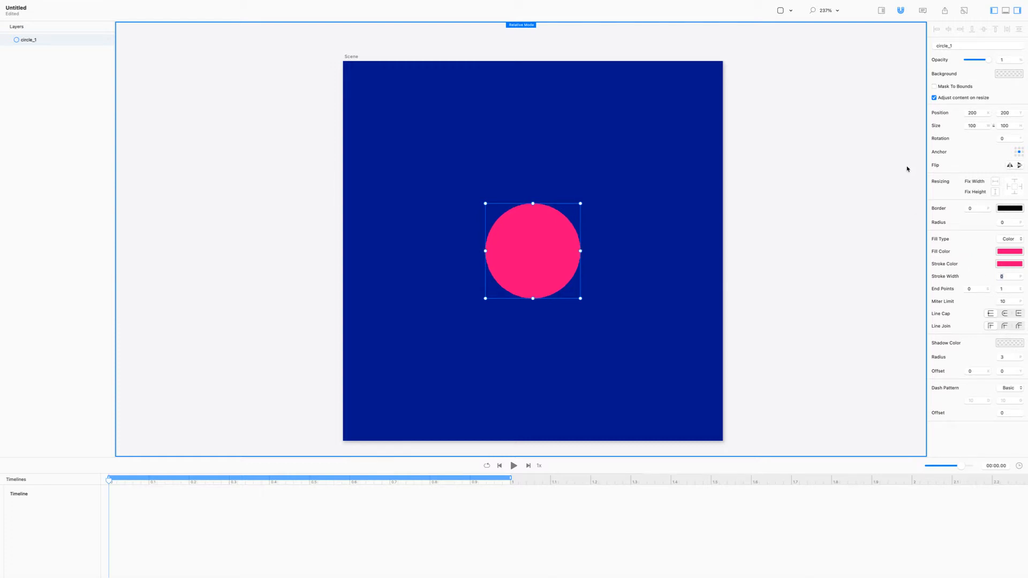
Set the circle's size to 60 × 60.
{"action": "left_click", "coordinate": [972, 125]}
{"action": "type", "text": "60"}
{"action": "key", "text": "Return"}
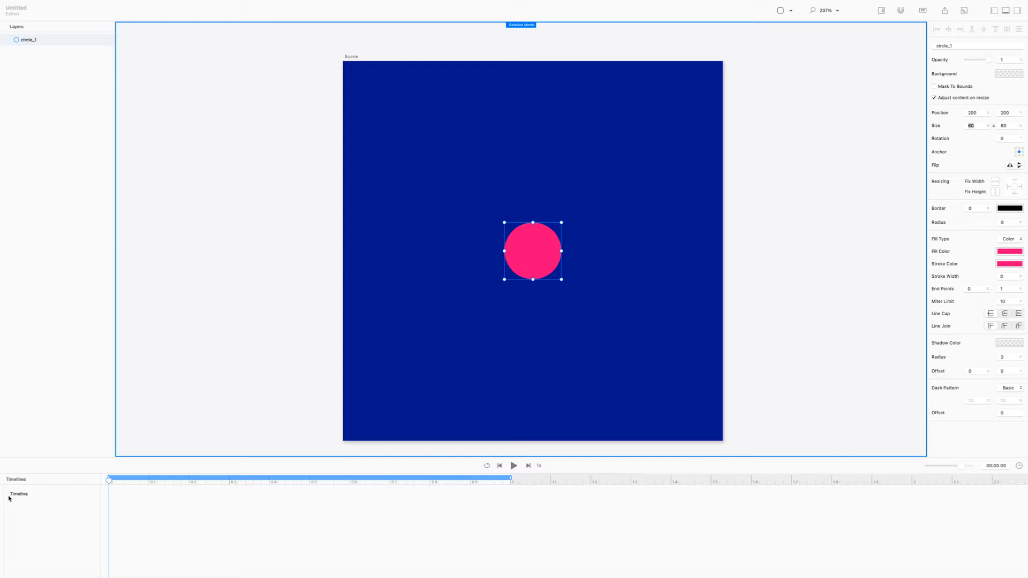
Rename the timeline as easingCurves.
{"action": "left_click", "coordinate": [21, 494]}
{"action": "double_click", "coordinate": [21, 494]}
{"action": "type", "text": "easingCurves"}
{"action": "key", "text": "Return"}
Place the 60 × 60 circle at X 80, Y 200 as its starting position at time 0.
{"action": "left_click_drag", "start_coordinate": [544, 248], "coordinate": [437, 247]}
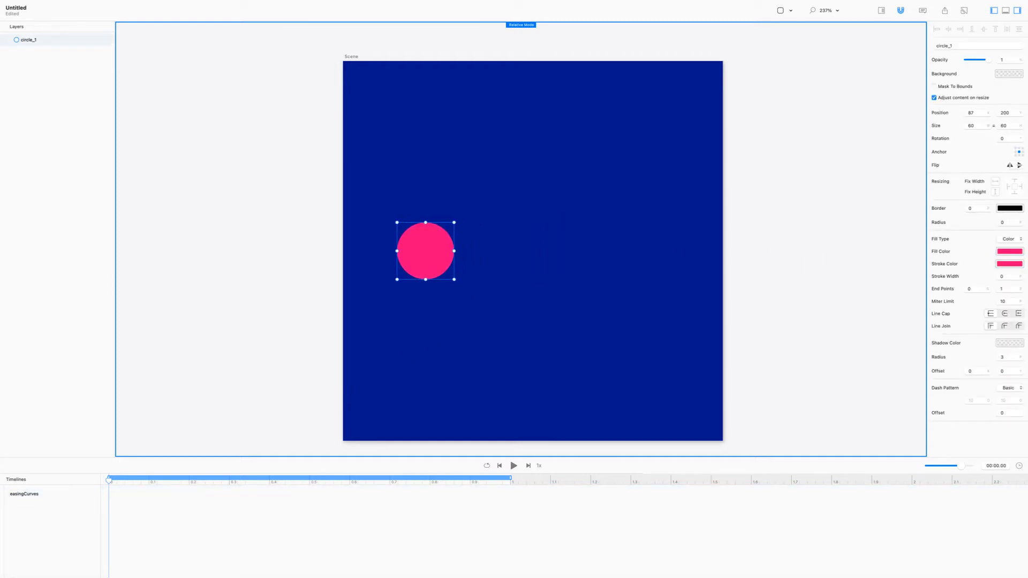
{"action": "left_click", "coordinate": [1004, 125]}
{"action": "key", "text": "shift+Tab"}
{"action": "type", "text": "50"}
{"action": "key", "text": "Return"}
{"action": "key", "text": "shift+Up"}
{"action": "left_click", "coordinate": [971, 113]}
{"action": "type", "text": "80"}
{"action": "key", "text": "Return"}
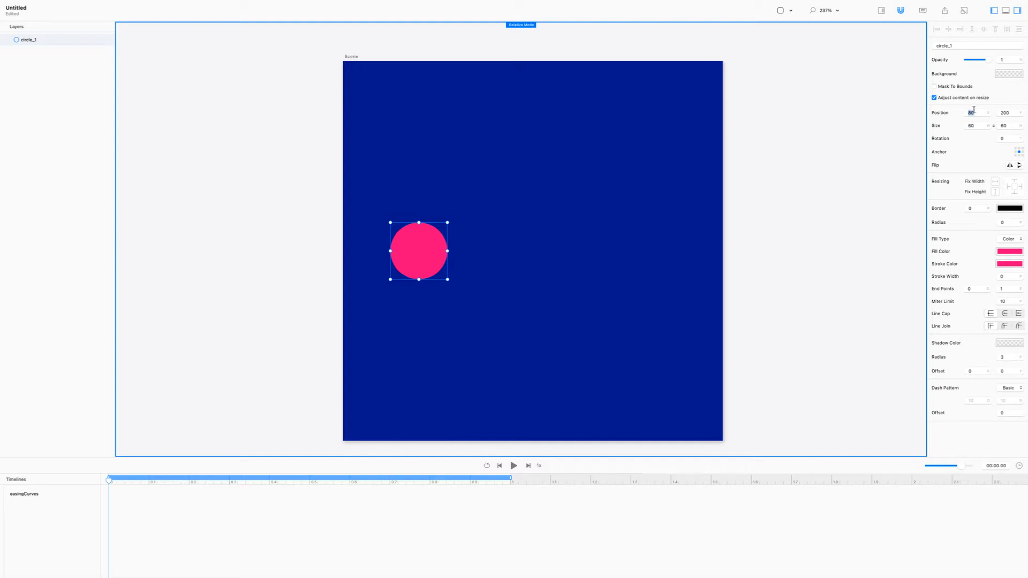
At 0.25 s on the timeline, move the circle to the scene's center at X 200, Y 200.
{"action": "left_click", "coordinate": [977, 113]}
{"action": "left_click_drag", "start_coordinate": [276, 484], "coordinate": [206, 488]}
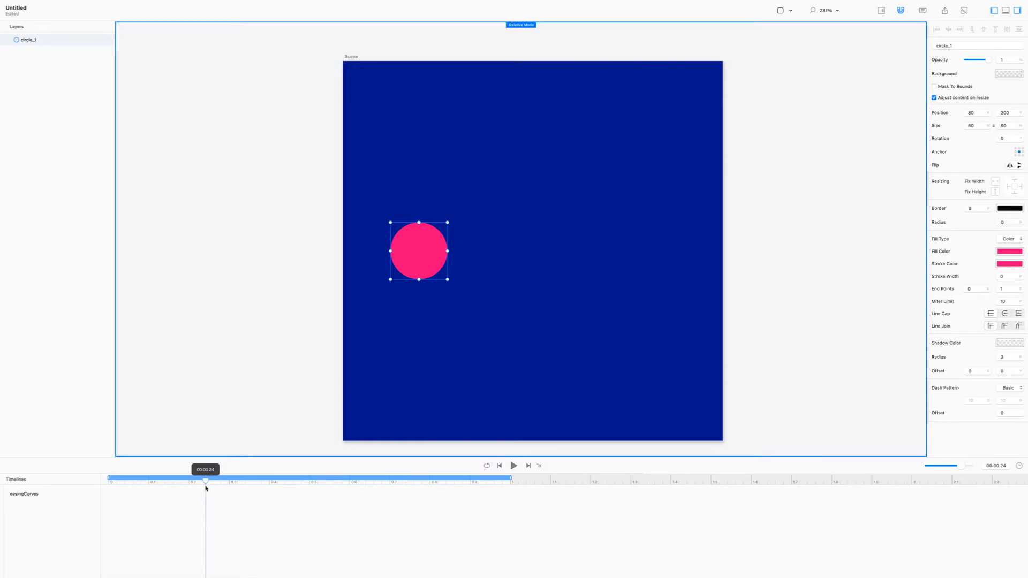
{"action": "left_click_drag", "start_coordinate": [206, 488], "coordinate": [210, 486]}
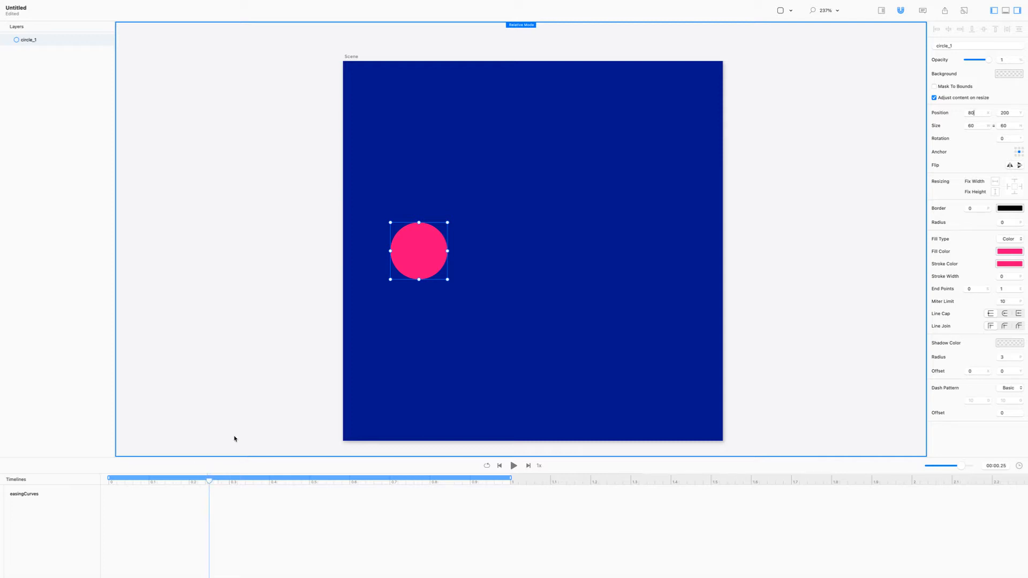
{"action": "left_click_drag", "start_coordinate": [421, 256], "coordinate": [534, 257]}
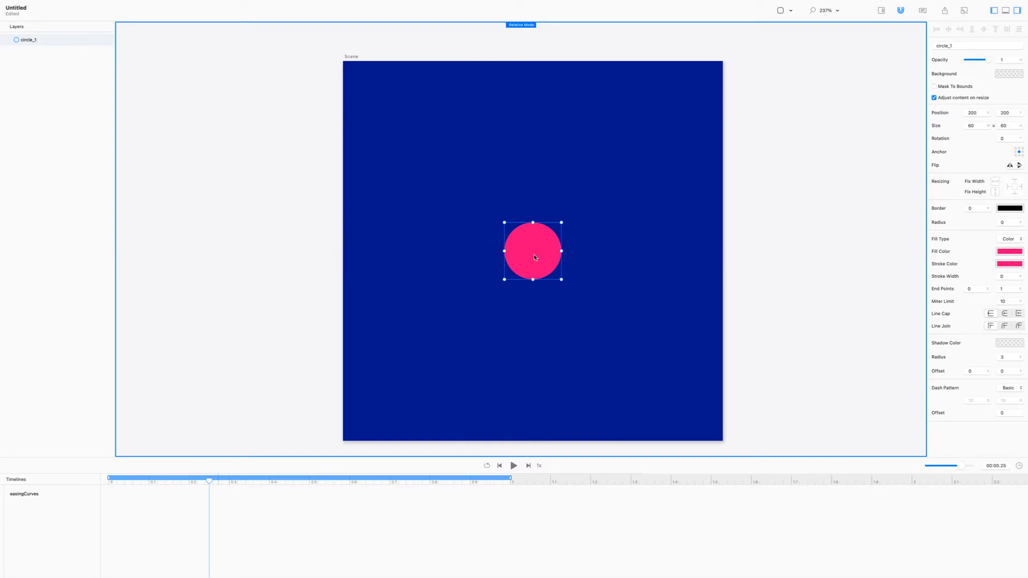
{"action": "key", "text": "super+z"}
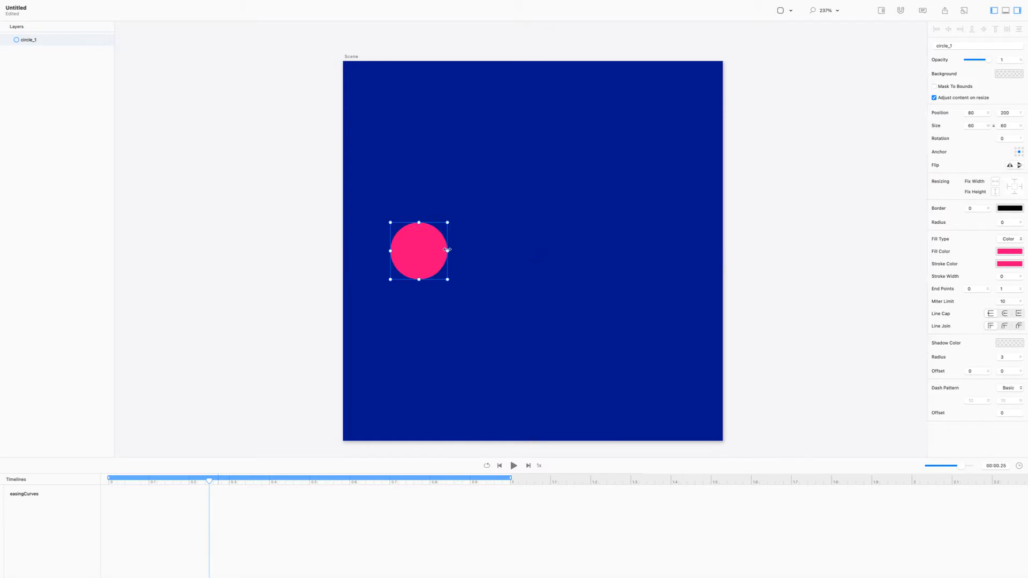
{"action": "left_click_drag", "start_coordinate": [427, 256], "coordinate": [541, 256]}
Try a Y position of 120 for the circle at 0.25 s and undo it.
{"action": "left_click", "coordinate": [1005, 113]}
{"action": "key", "text": "BackSpace"}
{"action": "key", "text": "BackSpace"}
{"action": "key", "text": "BackSpace"}
{"action": "type", "text": "120"}
{"action": "key", "text": "Return"}
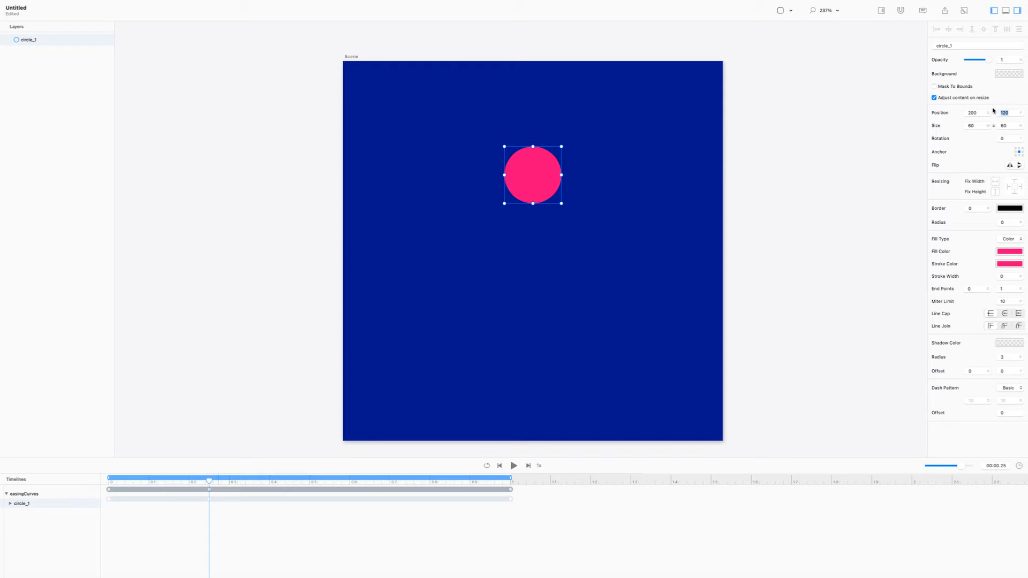
{"action": "key", "text": "super+z"}
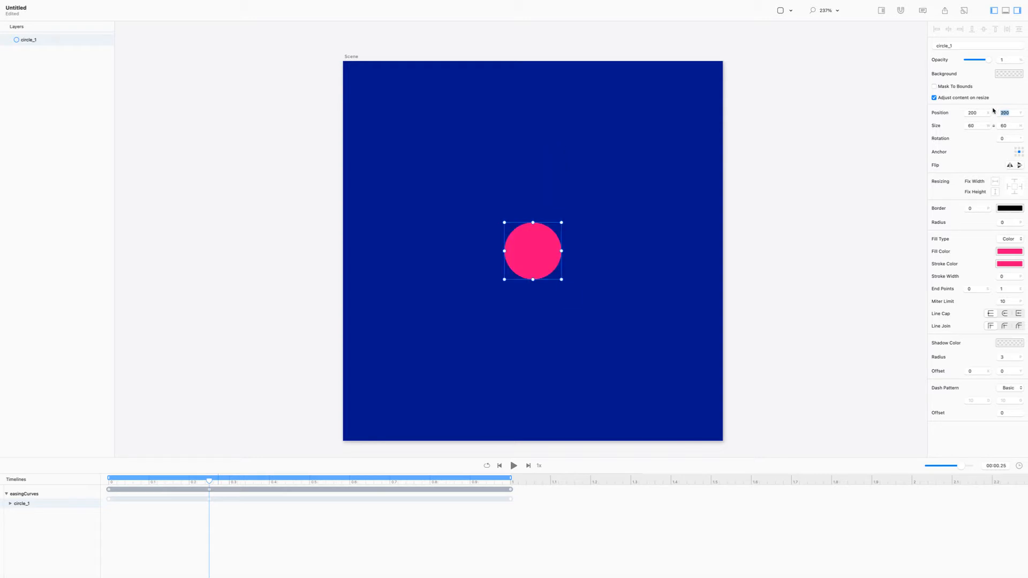
Set the circle's Y position to 80 at 0.25 s, 120 above the scene's center.
{"action": "type", "text": "-120"}
{"action": "key", "text": "Return"}
{"action": "key", "text": "super+z"}
{"action": "type", "text": "-18"}
{"action": "type", "text": "20"}
{"action": "key", "text": "Return"}
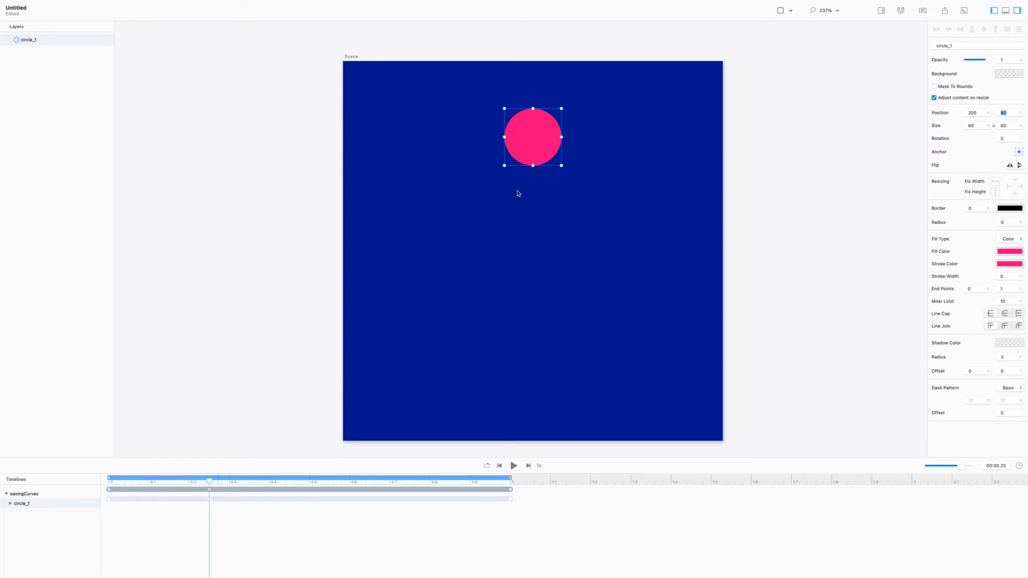
At 0.50 s, center the circle in the scene and offset it by +120 to X 320, Y 200.
{"action": "left_click_drag", "start_coordinate": [304, 483], "coordinate": [309, 483]}
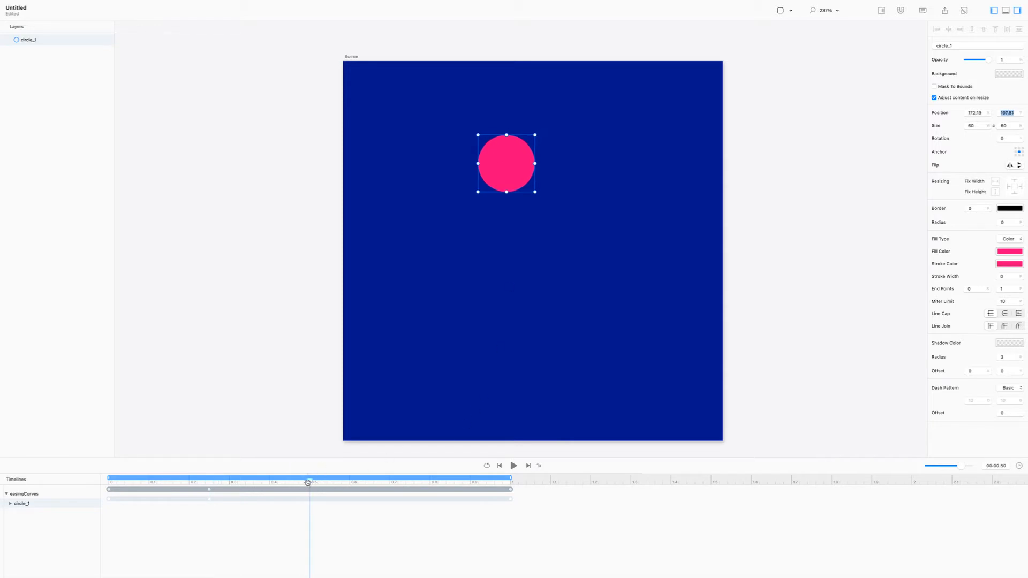
{"action": "left_click_drag", "start_coordinate": [505, 173], "coordinate": [533, 261]}
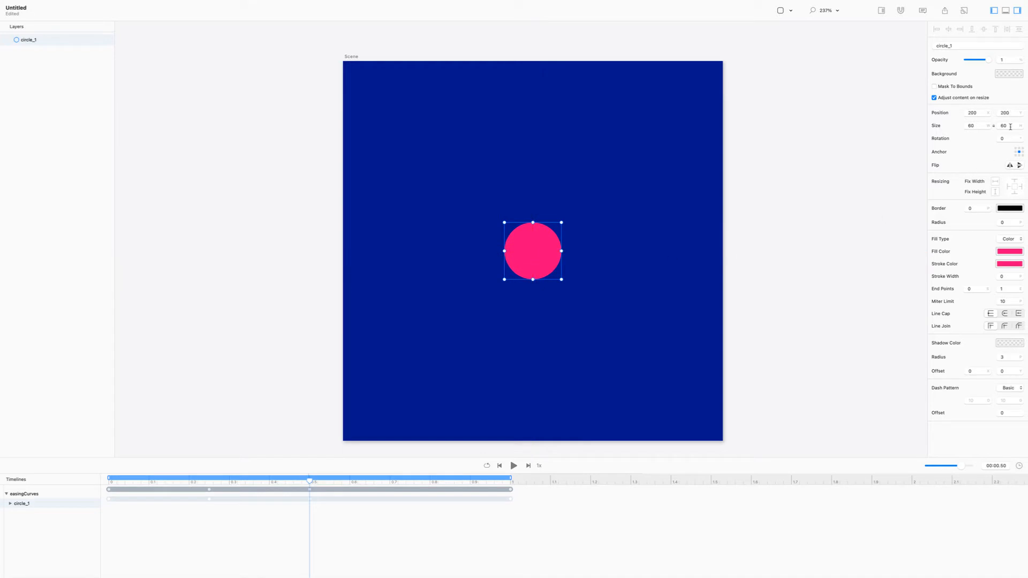
{"action": "type", "text": "120"}
{"action": "key", "text": "Return"}
{"action": "key", "text": "super+z"}
{"action": "left_click", "coordinate": [980, 112]}
{"action": "type", "text": "+120"}
{"action": "key", "text": "Return"}
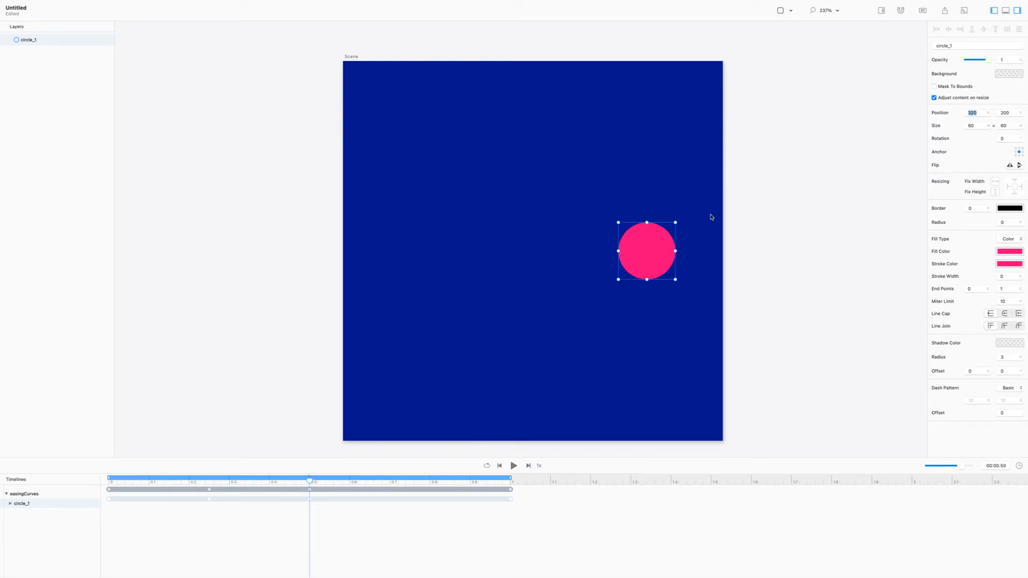
At 0.75 s, offset the circle's Y position by +120 to 320.
{"action": "left_click_drag", "start_coordinate": [311, 479], "coordinate": [410, 480]}
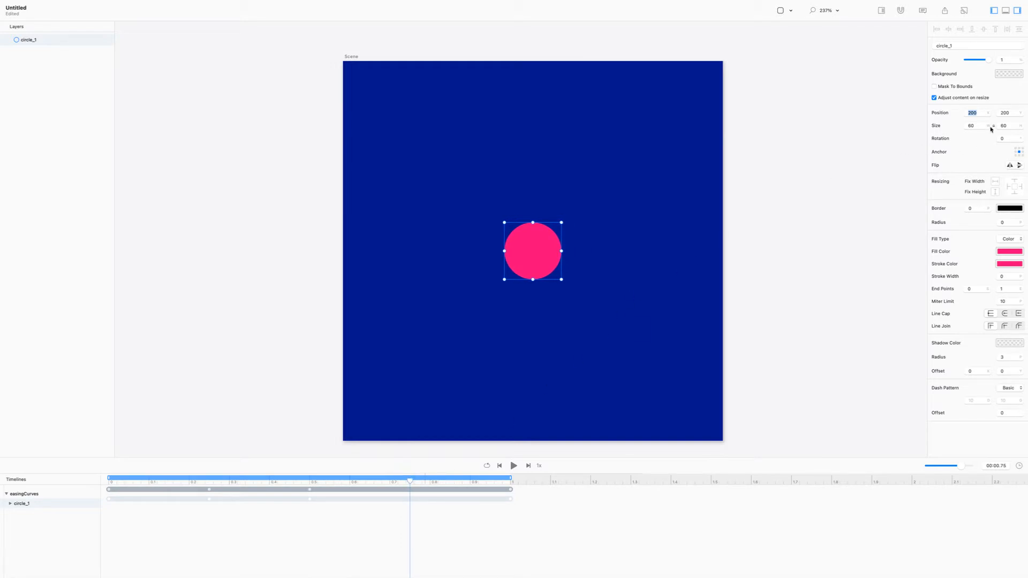
{"action": "left_click", "coordinate": [1012, 113]}
{"action": "type", "text": "+120"}
{"action": "key", "text": "Return"}
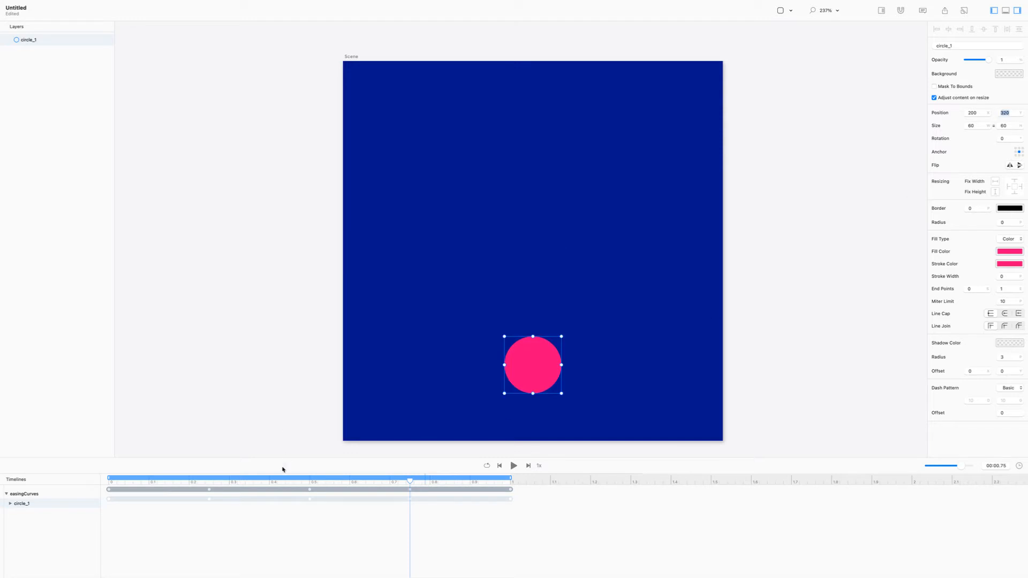
Scrub to 1.00 s, expand the X and Y property tracks of circle_1, and return the playhead to 0.25 s.
{"action": "left_click_drag", "start_coordinate": [406, 484], "coordinate": [540, 479]}
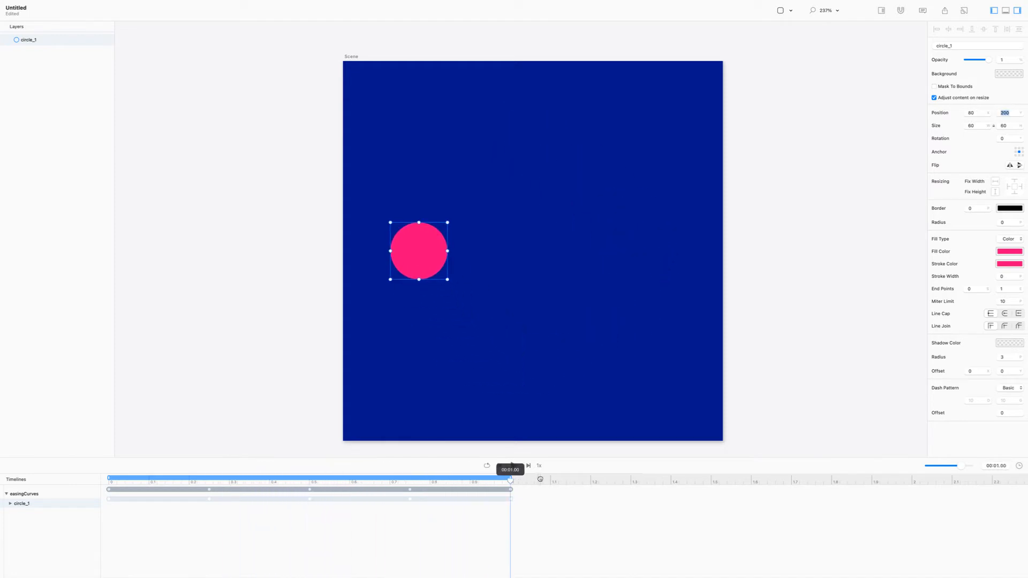
{"action": "left_click", "coordinate": [10, 504]}
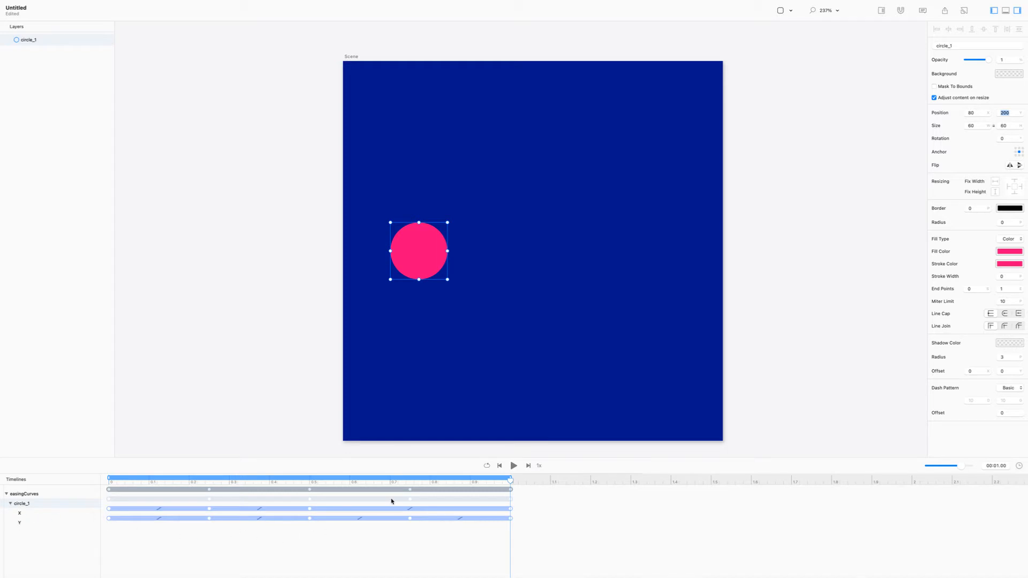
{"action": "left_click_drag", "start_coordinate": [417, 481], "coordinate": [210, 478]}
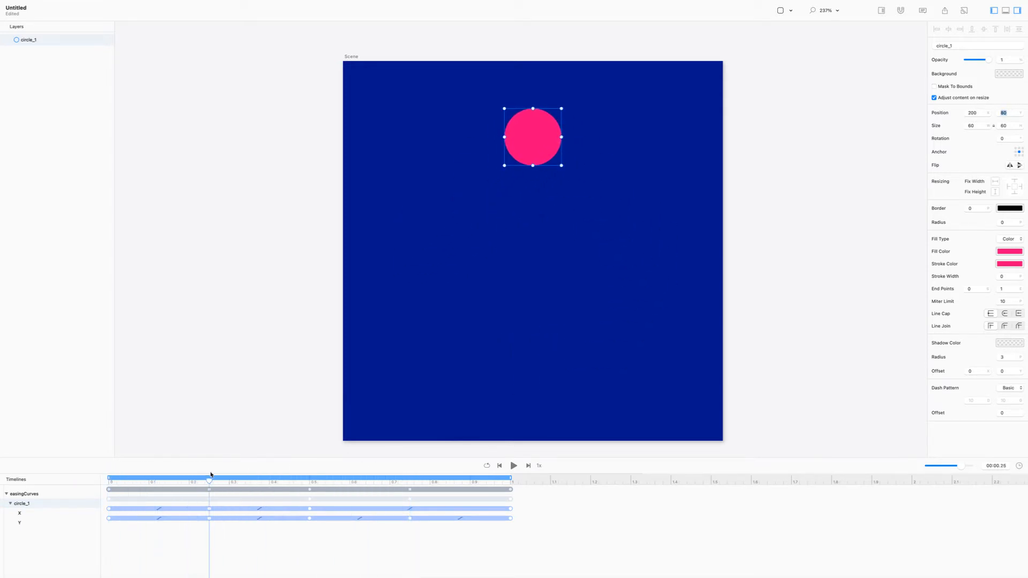
Try deleting the X keyframe at 0.25 s and undo the deletion.
{"action": "left_click", "coordinate": [209, 508]}
{"action": "key", "text": "Delete"}
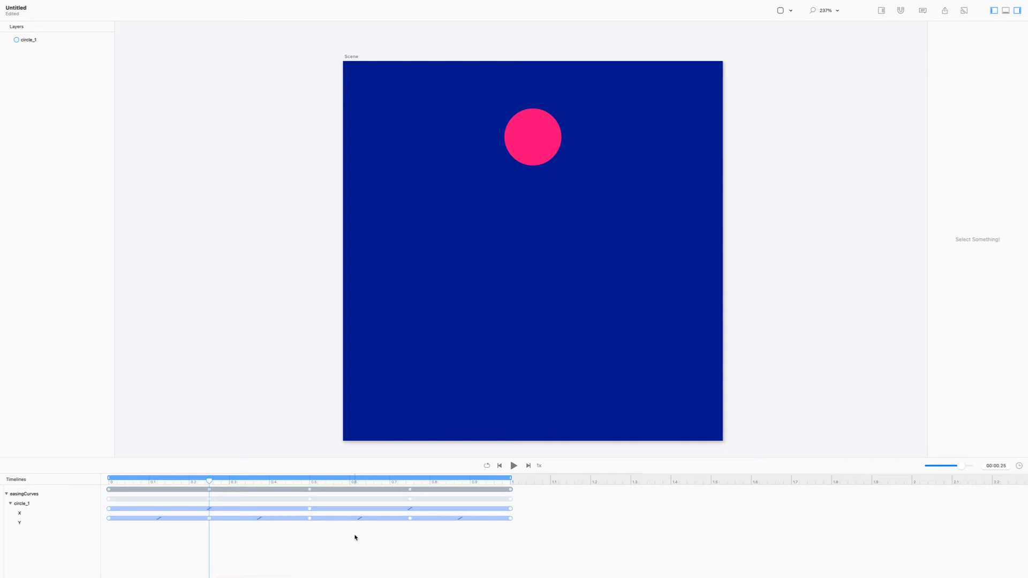
{"action": "key", "text": "super+z"}
Add an X position keyframe of 200 for the circle at 0.75 s.
{"action": "left_click", "coordinate": [410, 479]}
{"action": "left_click", "coordinate": [530, 374]}
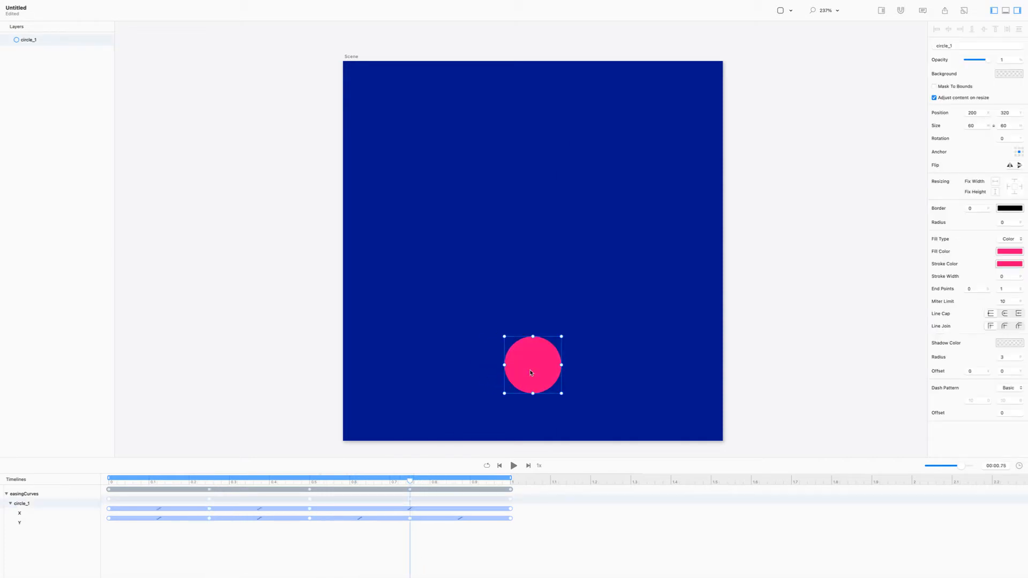
{"action": "double_click", "coordinate": [975, 112]}
Preview the circle's animation at normal speed and at 0.5x speed.
{"action": "left_click", "coordinate": [513, 465]}
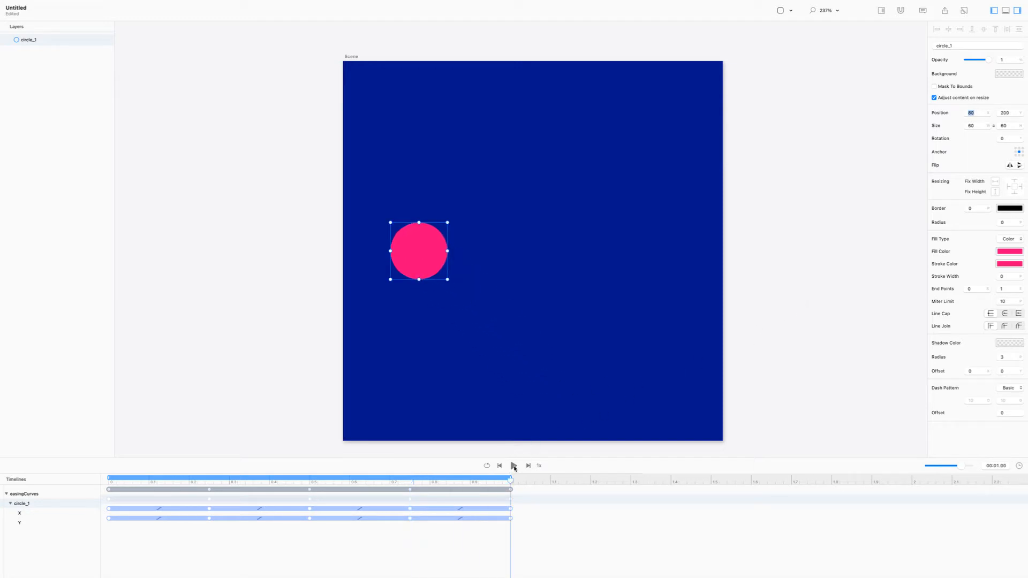
{"action": "left_click", "coordinate": [540, 467]}
{"action": "left_click", "coordinate": [515, 467]}
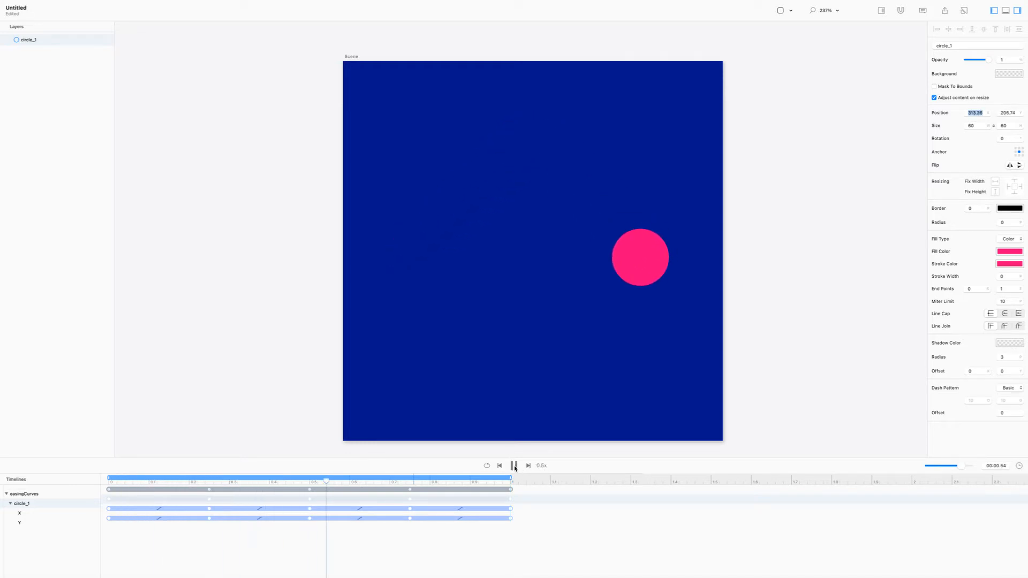
{"action": "left_click", "coordinate": [514, 466]}
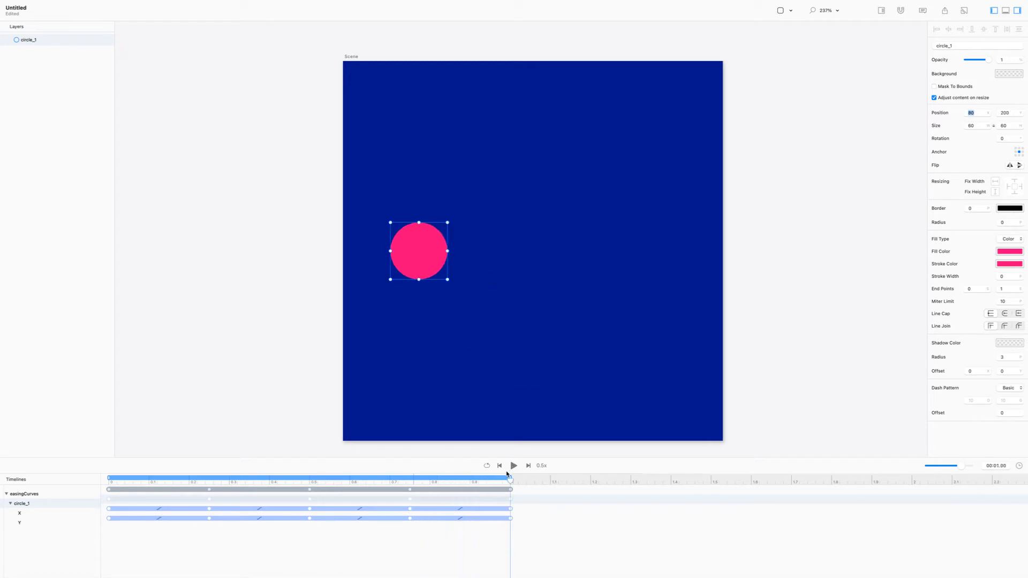
Delete the circle's X keyframes at 0.25 s and 0.75 s.
{"action": "left_click", "coordinate": [210, 509]}
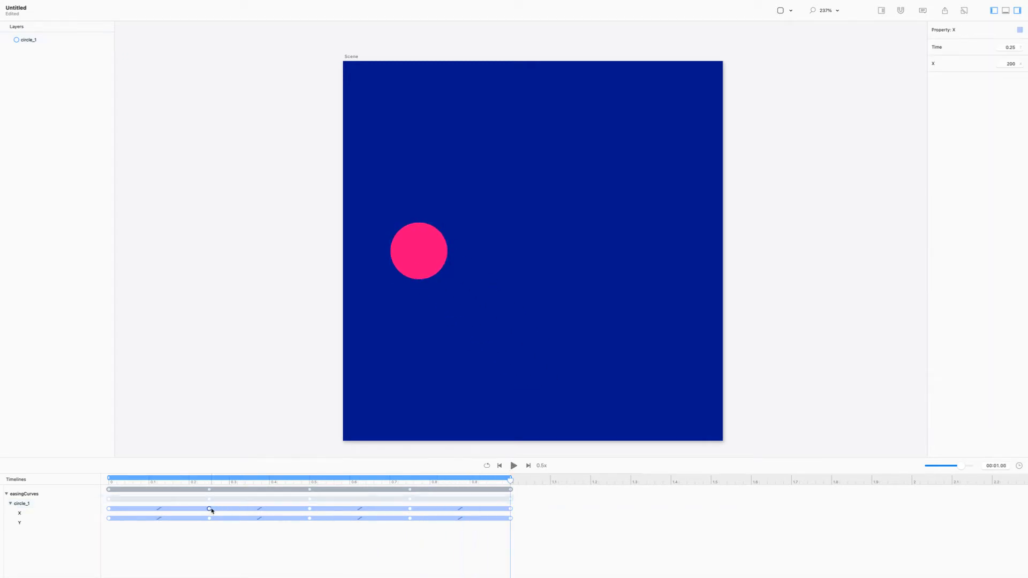
{"action": "key", "text": "Delete"}
{"action": "left_click", "coordinate": [410, 509]}
{"action": "key", "text": "Delete"}
Play the animation again at 0.5x to check the motion with the reduced X keyframes.
{"action": "left_click", "coordinate": [514, 467]}
{"action": "left_click", "coordinate": [514, 466]}
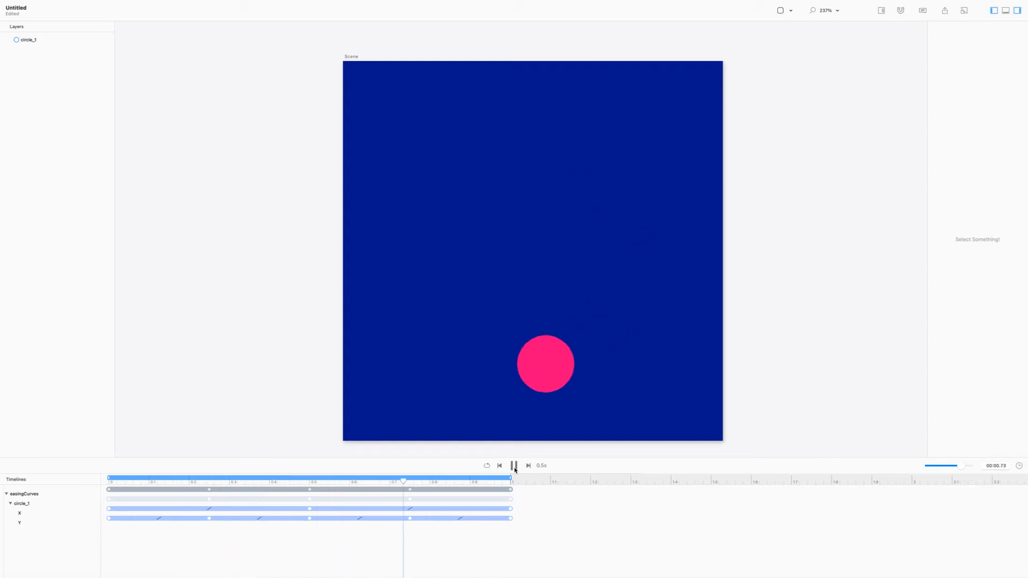
{"action": "left_click", "coordinate": [514, 466]}
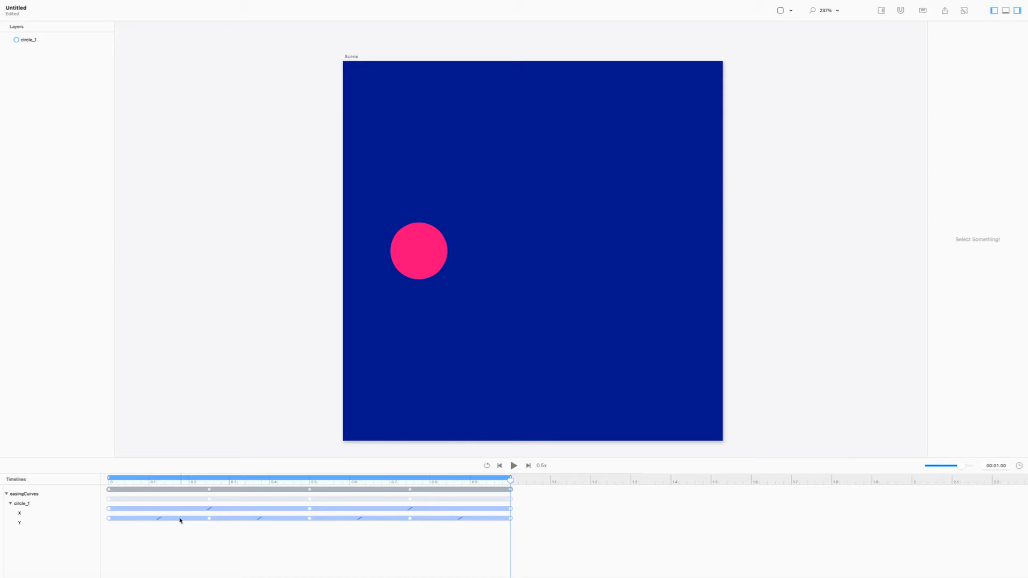
Set the easing of the first Y segment, from 0 to 0.25 s, to Ease Out.
{"action": "left_click", "coordinate": [159, 519]}
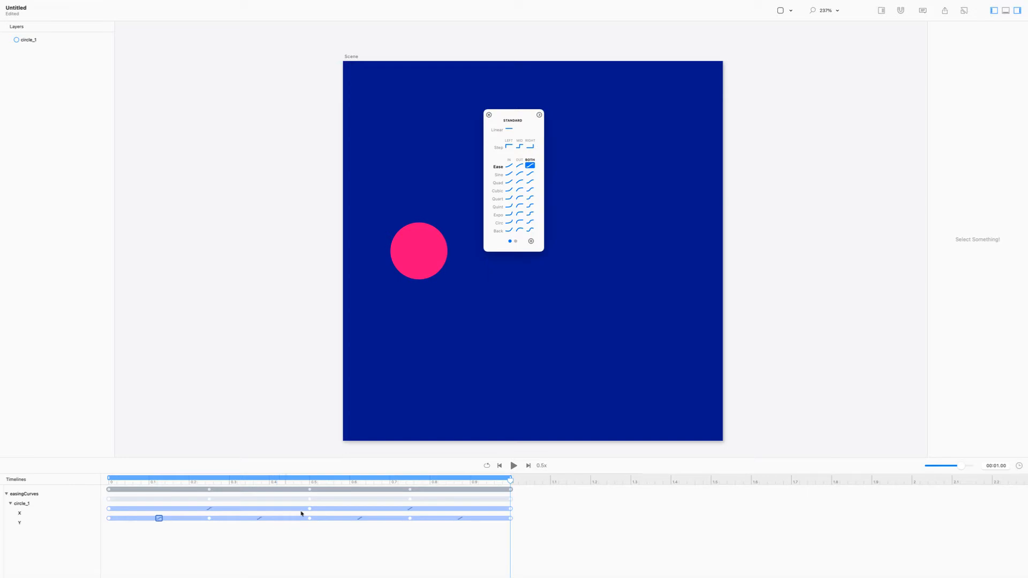
{"action": "left_click", "coordinate": [518, 166]}
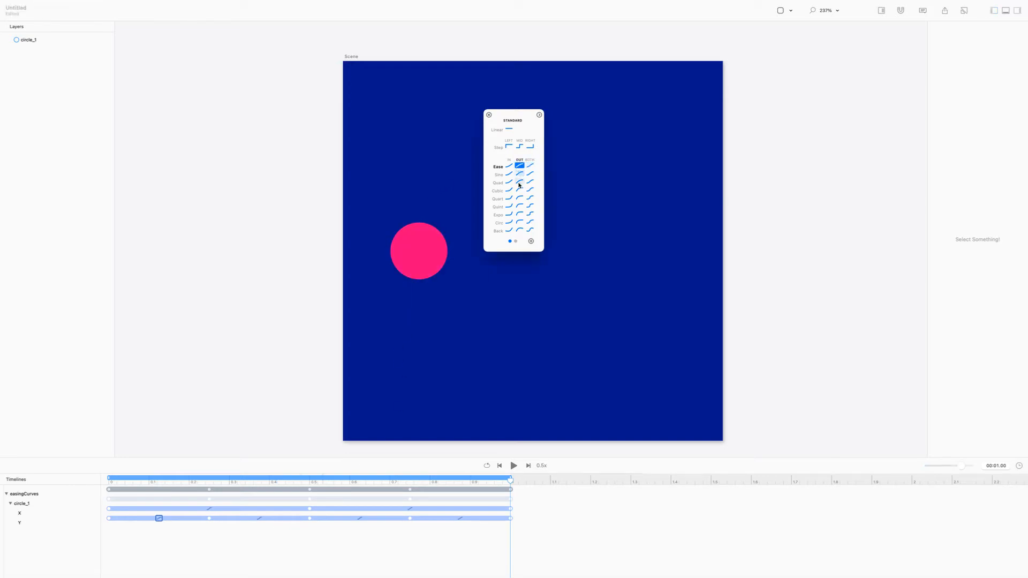
{"action": "left_click", "coordinate": [489, 114]}
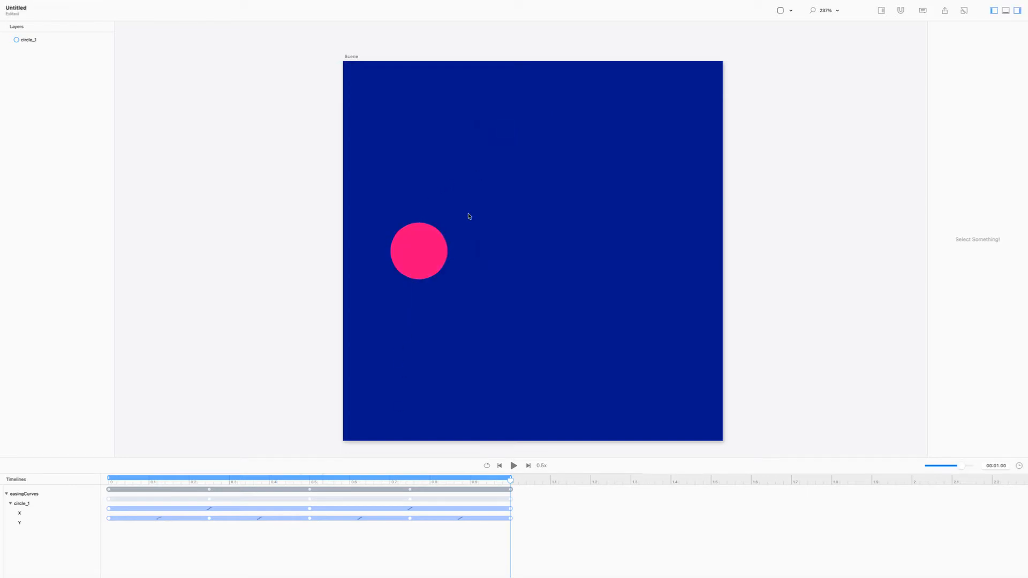
Set the easing of the last Y segment, from 0.75 to 1 s, to Ease In and delete the Y keyframe at 0.5 s.
{"action": "left_click", "coordinate": [461, 518]}
{"action": "left_click", "coordinate": [509, 167]}
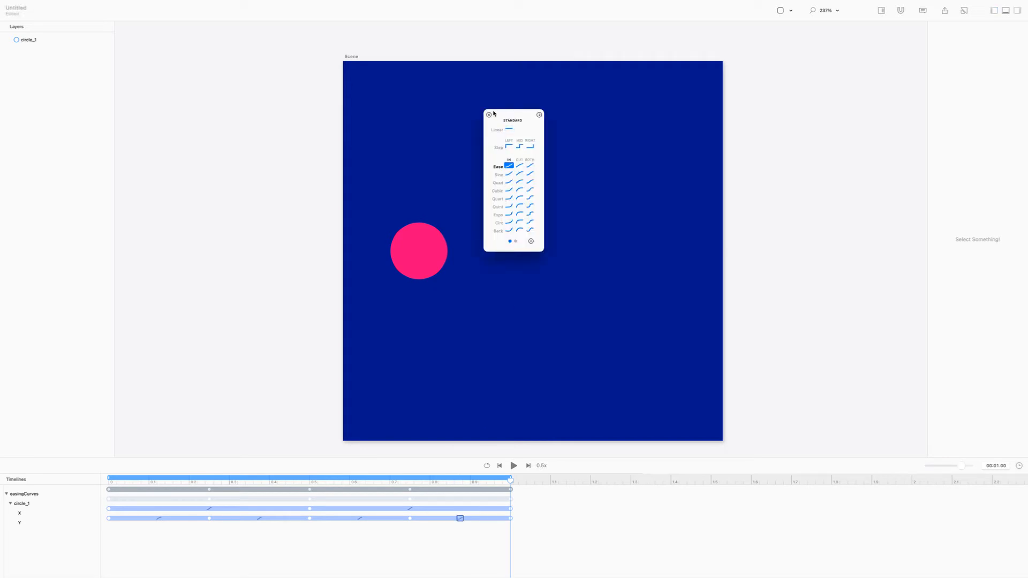
{"action": "left_click", "coordinate": [489, 115]}
{"action": "left_click", "coordinate": [310, 518]}
{"action": "left_click", "coordinate": [465, 524]}
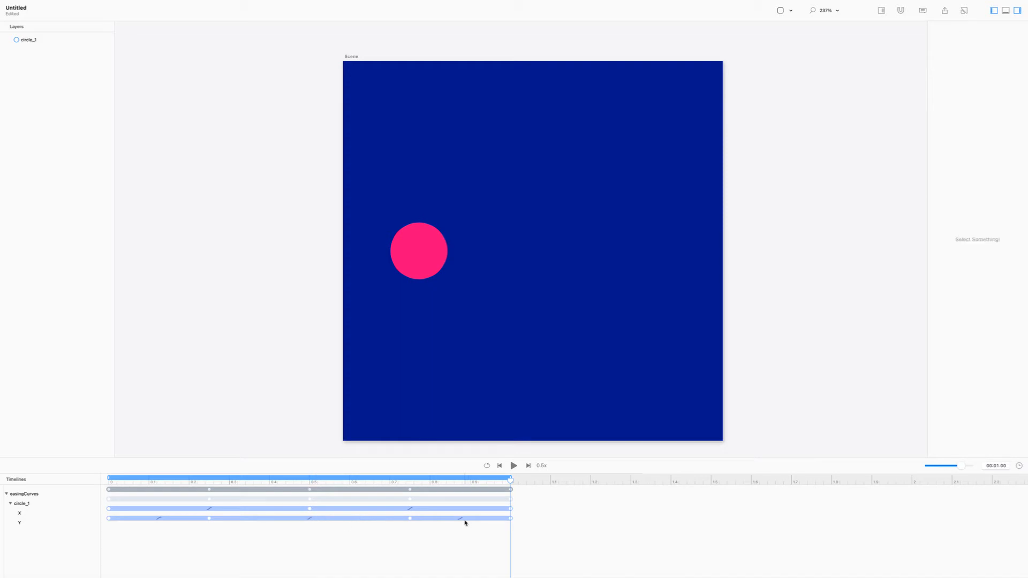
Turn on looping and play the circle's animation at 0.5x to check the eased motion.
{"action": "left_click", "coordinate": [515, 467]}
{"action": "left_click", "coordinate": [487, 465]}
{"action": "left_click", "coordinate": [517, 467]}
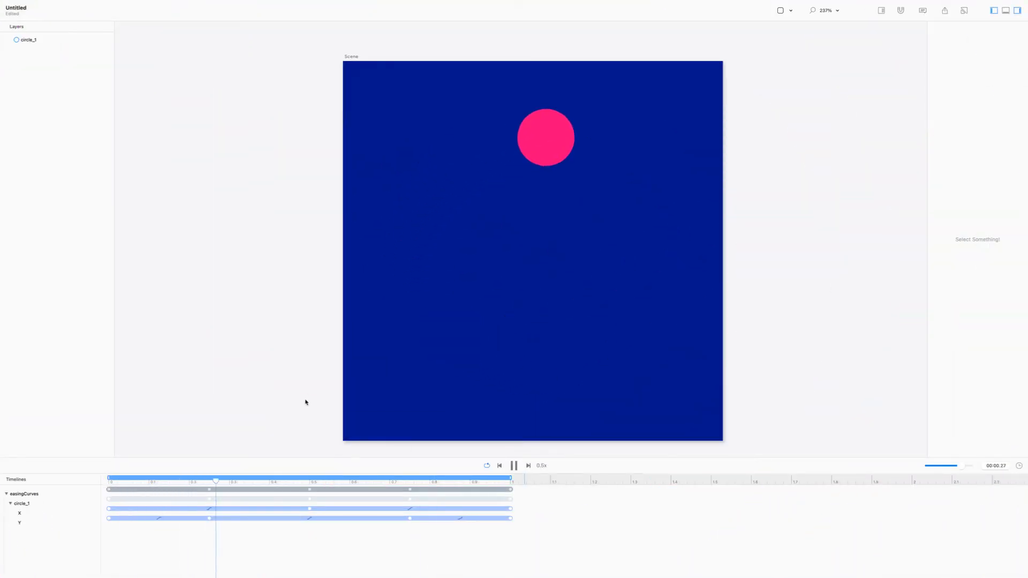
{"action": "left_click", "coordinate": [514, 466]}
Duplicate the easingCurves timeline and rename the copy anchorPoint.
{"action": "right_click", "coordinate": [41, 494]}
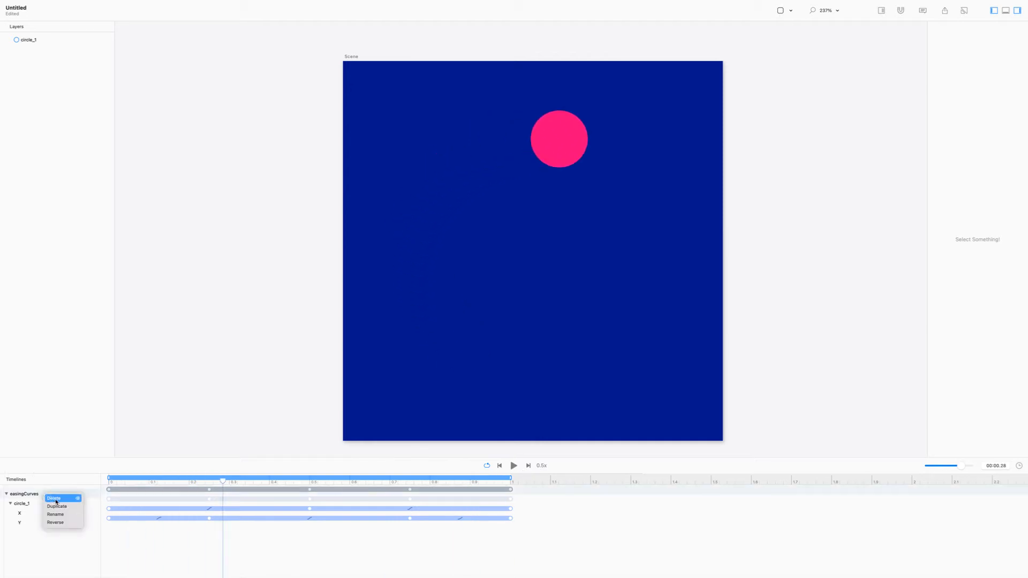
{"action": "left_click", "coordinate": [62, 506]}
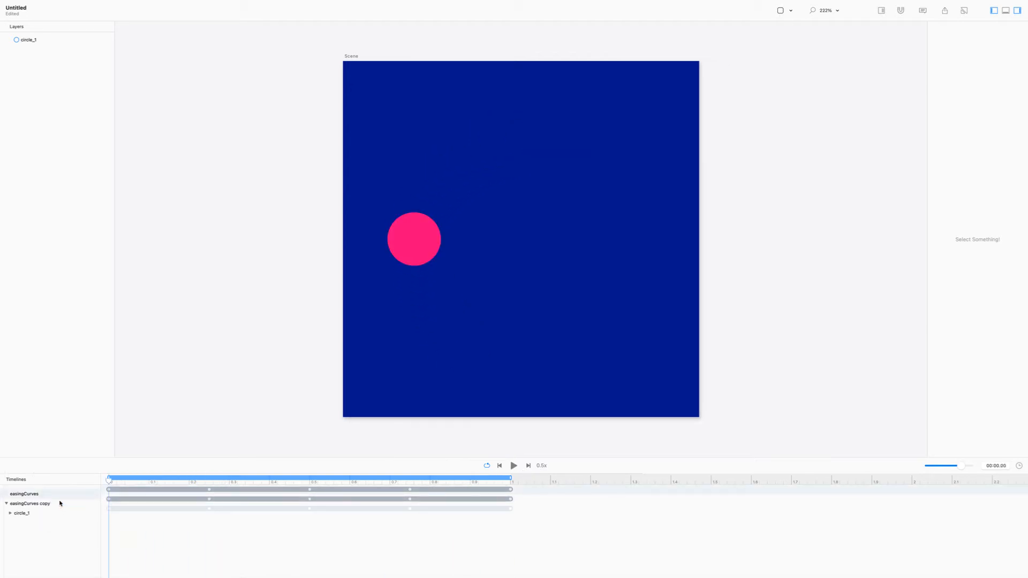
{"action": "left_click", "coordinate": [31, 505]}
{"action": "double_click", "coordinate": [31, 504]}
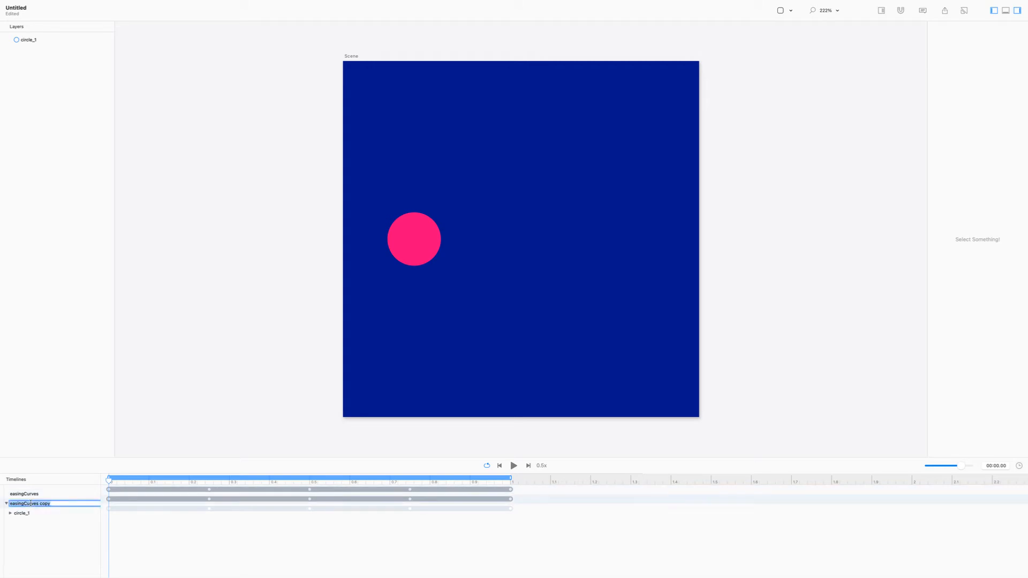
{"action": "type", "text": "anchorPoint"}
{"action": "key", "text": "Return"}
Delete all of the circle's keyframes from the anchorPoint timeline.
{"action": "left_click", "coordinate": [6, 505]}
{"action": "left_click", "coordinate": [6, 504], "text": "alt"}
{"action": "left_click_drag", "start_coordinate": [545, 538], "coordinate": [97, 515]}
{"action": "key", "text": "Delete"}
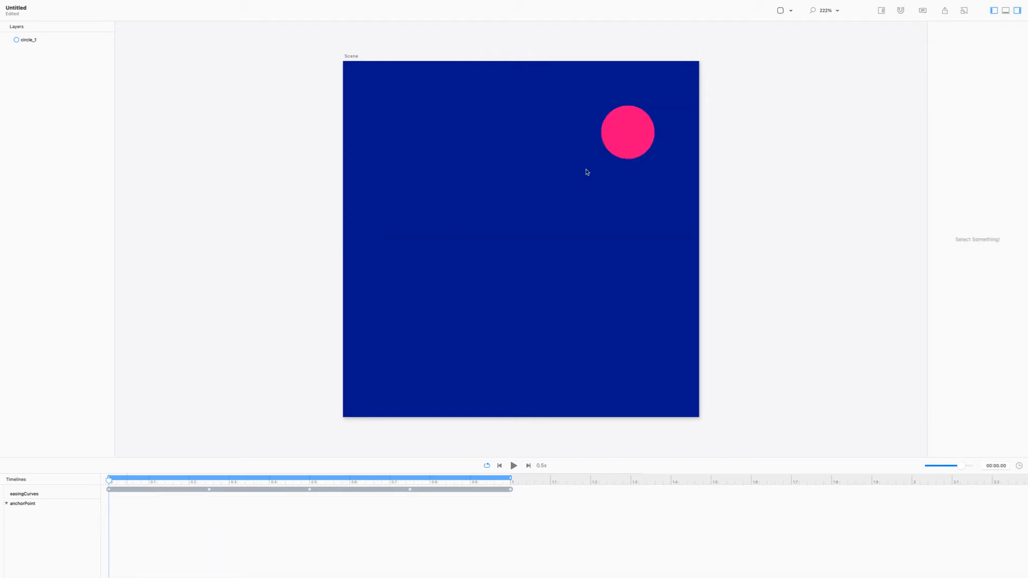
Move the circle to the scene's centre at 200, 200 and delete the keyframes created by the move in anchorPoint.
{"action": "left_click_drag", "start_coordinate": [633, 136], "coordinate": [526, 241]}
{"action": "left_click_drag", "start_coordinate": [515, 562], "coordinate": [498, 509]}
{"action": "key", "text": "Delete"}
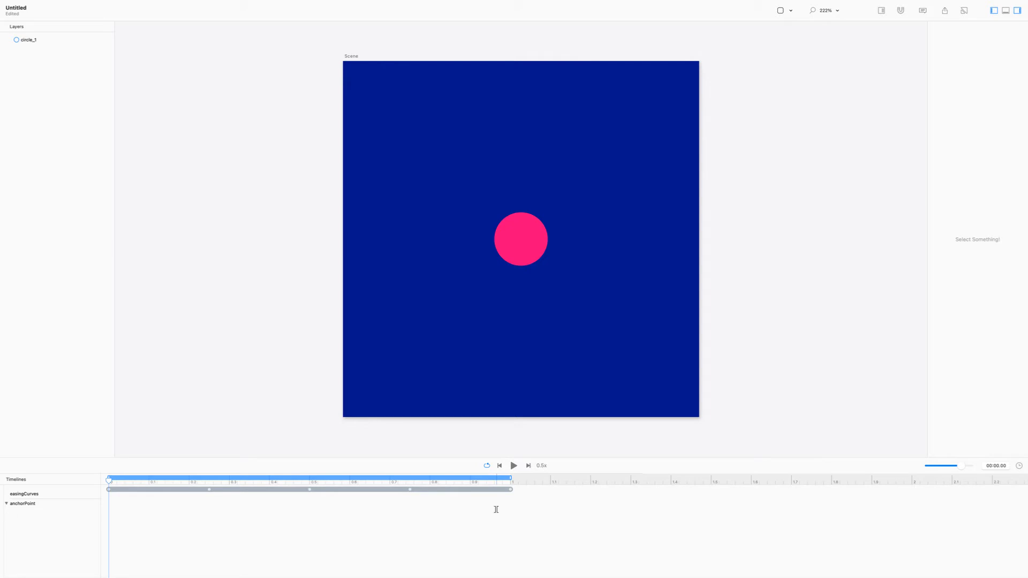
Inspect the circle's size and position properties with Relative Mode on, and turn the mode off again.
{"action": "key", "text": "super+r"}
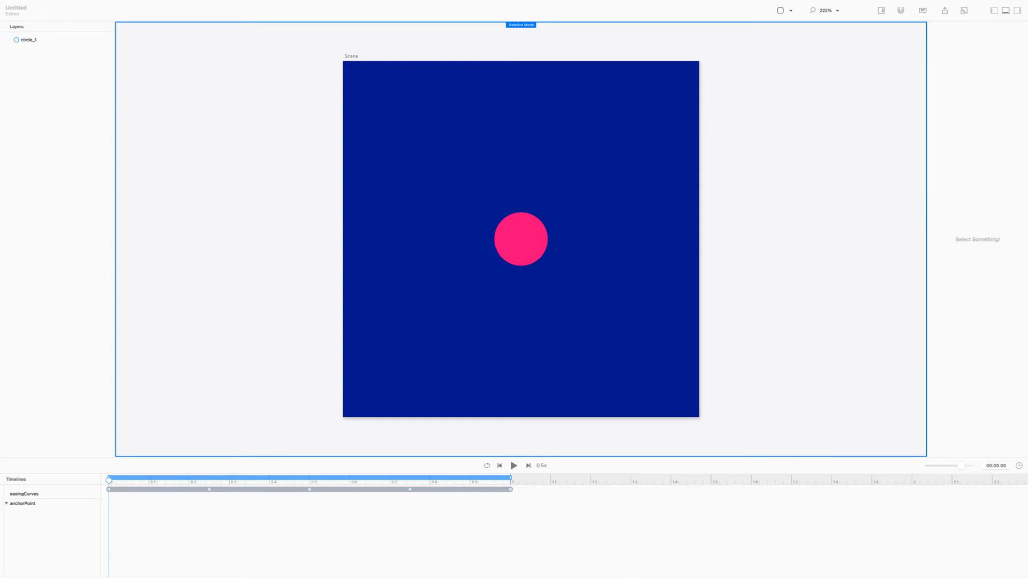
{"action": "left_click", "coordinate": [518, 242]}
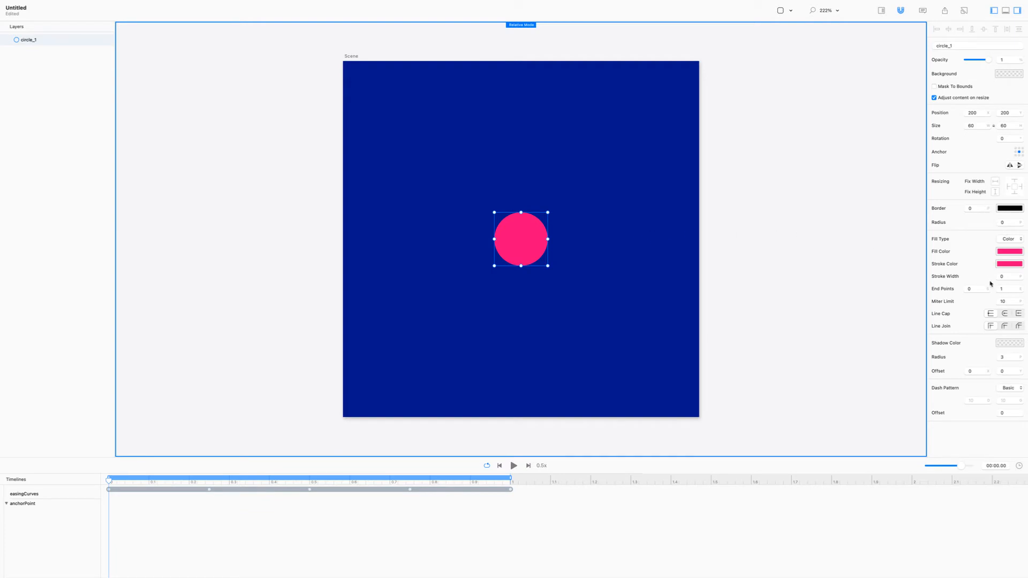
{"action": "left_click", "coordinate": [998, 126]}
{"action": "key", "text": "super+r"}
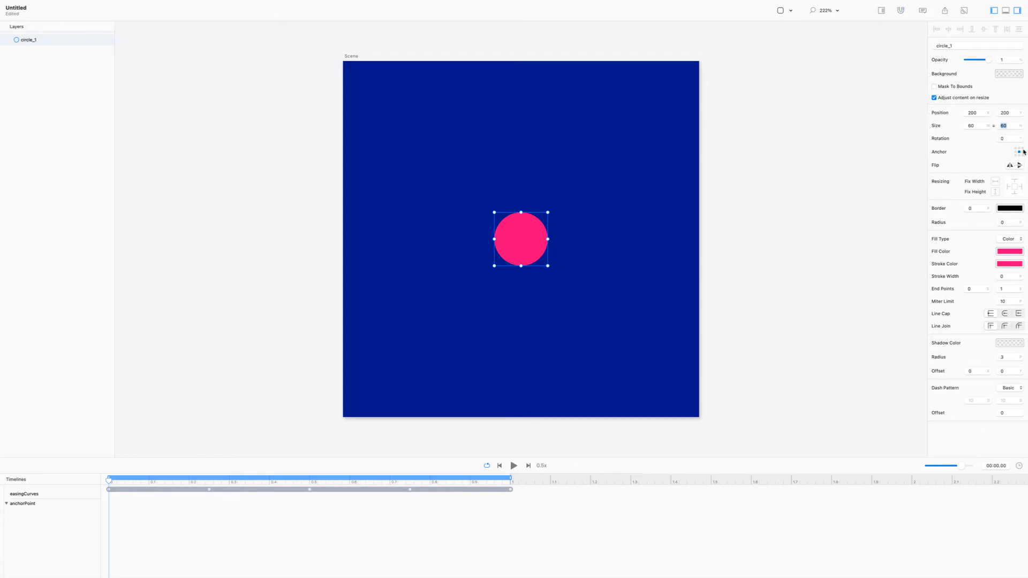
Shift the circle's anchor point beyond its right edge with a starting X of 320, and delete the X and Anchor Point X keyframes at 1 s.
{"action": "left_click", "coordinate": [1023, 152]}
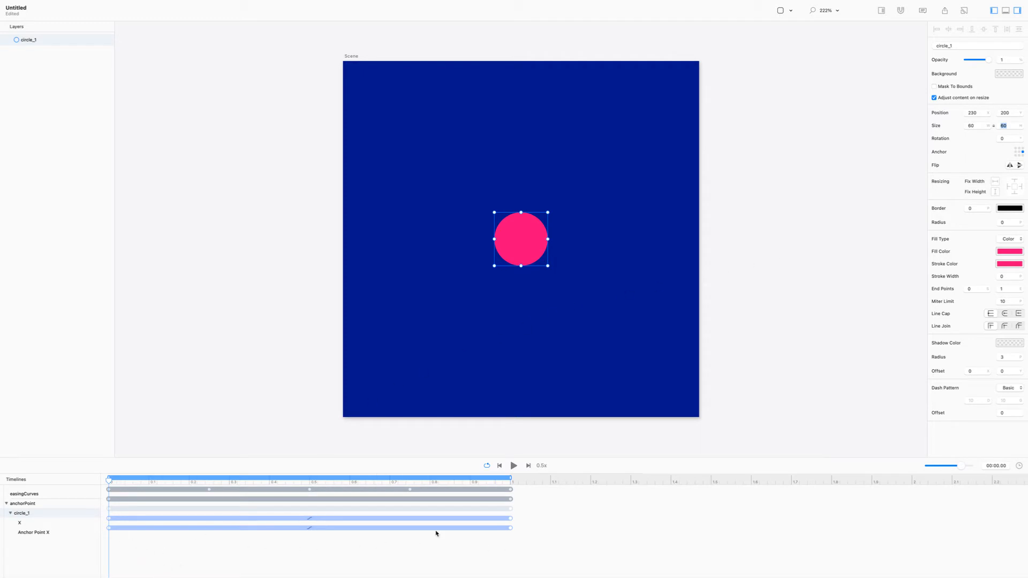
{"action": "left_click", "coordinate": [110, 529]}
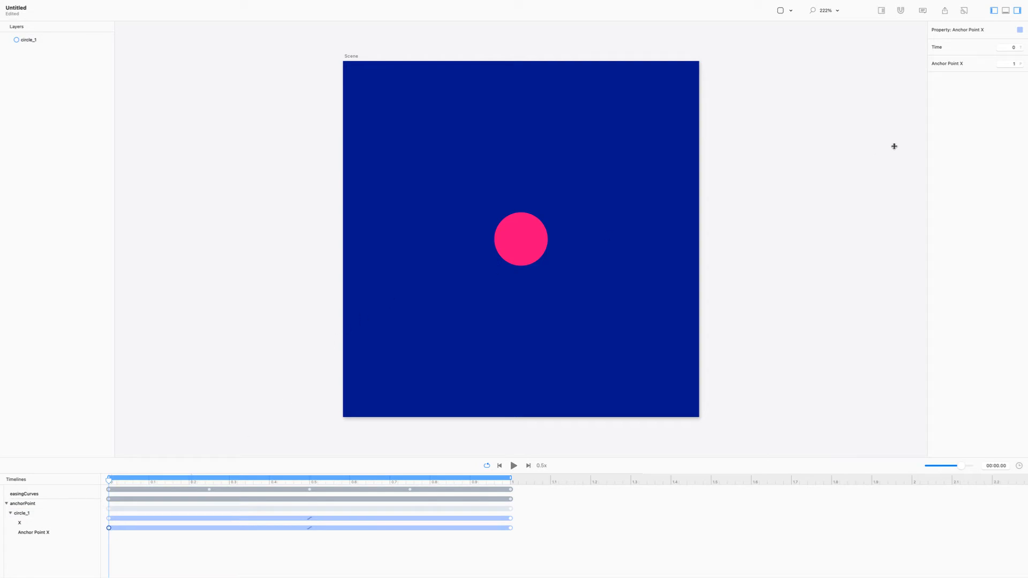
{"action": "left_click", "coordinate": [1017, 63]}
{"action": "left_click", "coordinate": [109, 518]}
{"action": "left_click_drag", "start_coordinate": [529, 530], "coordinate": [499, 510]}
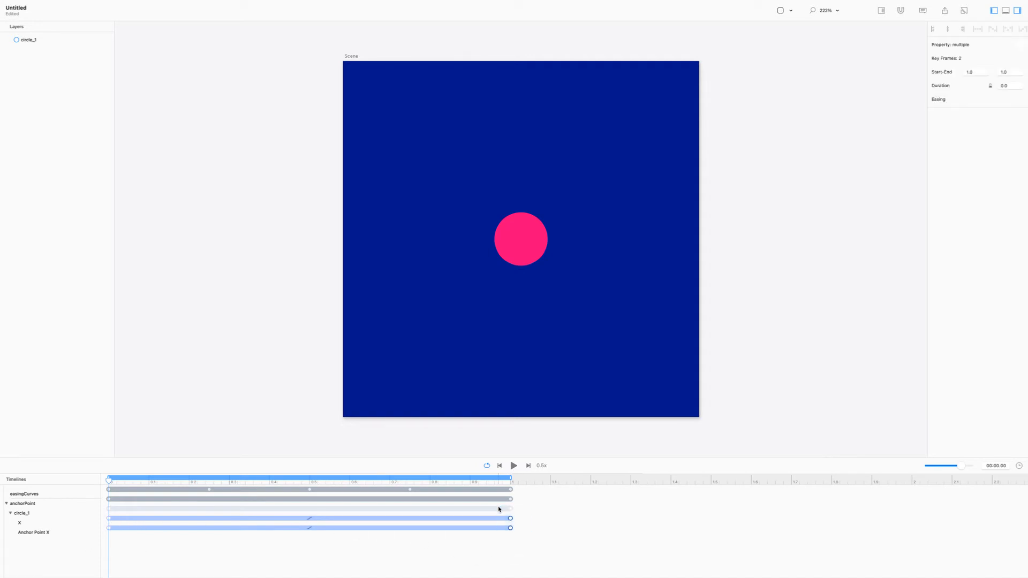
{"action": "key", "text": "Delete"}
Set the circle's X position to 200 and delete the X keyframe at 1 s.
{"action": "left_click", "coordinate": [514, 244]}
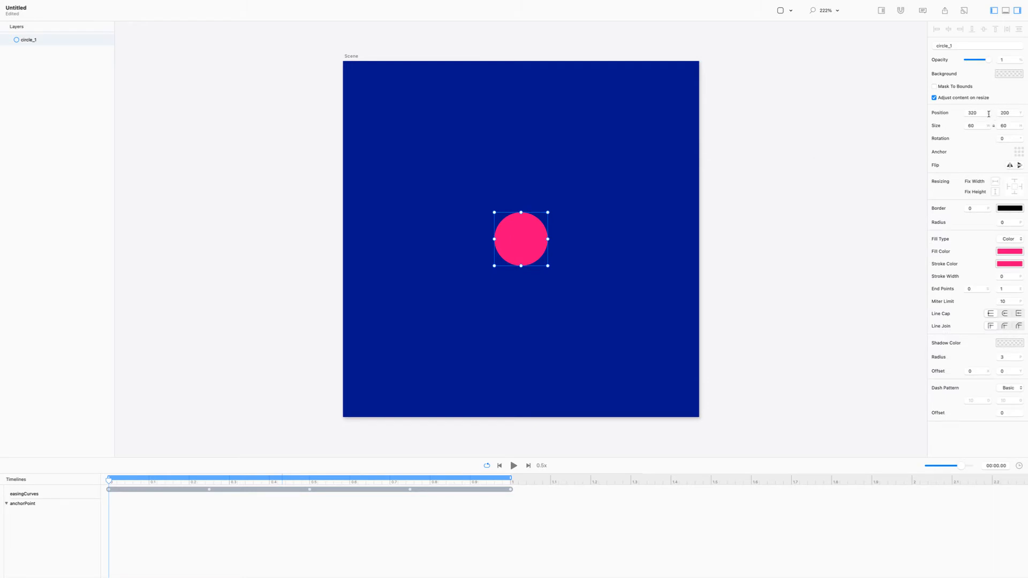
{"action": "double_click", "coordinate": [972, 112]}
{"action": "type", "text": "200"}
{"action": "key", "text": "Return"}
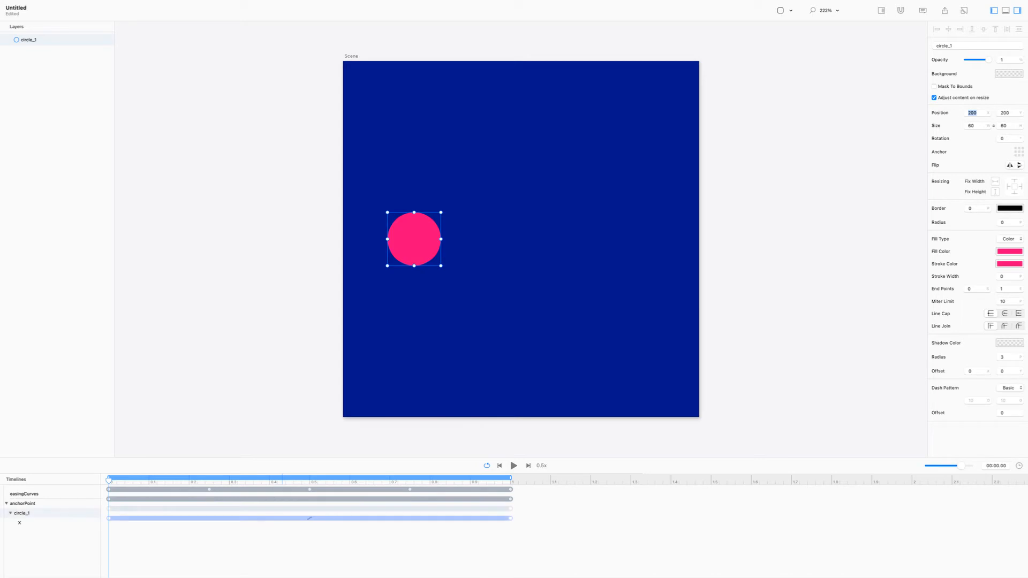
{"action": "left_click", "coordinate": [512, 519]}
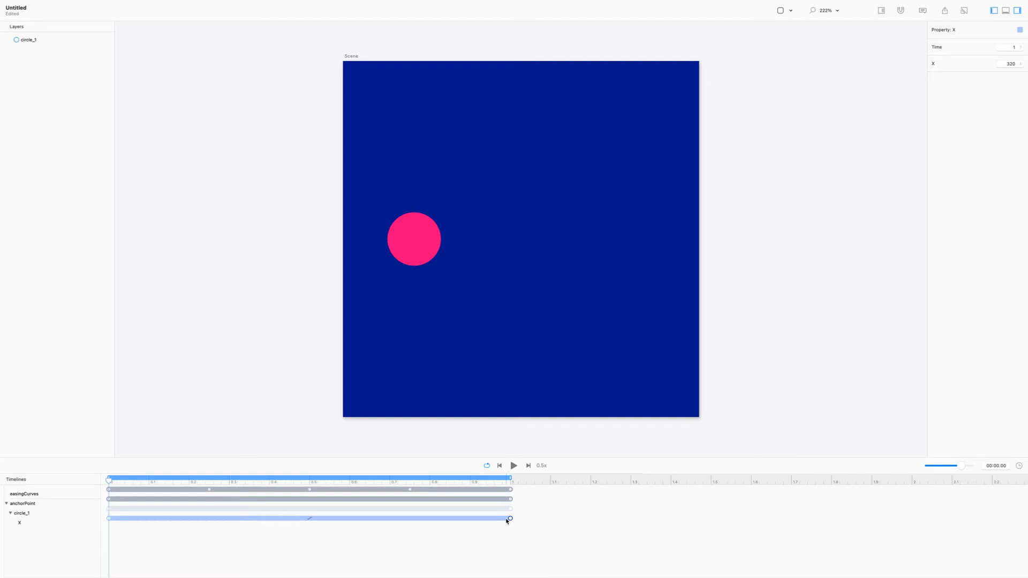
{"action": "key", "text": "BackSpace"}
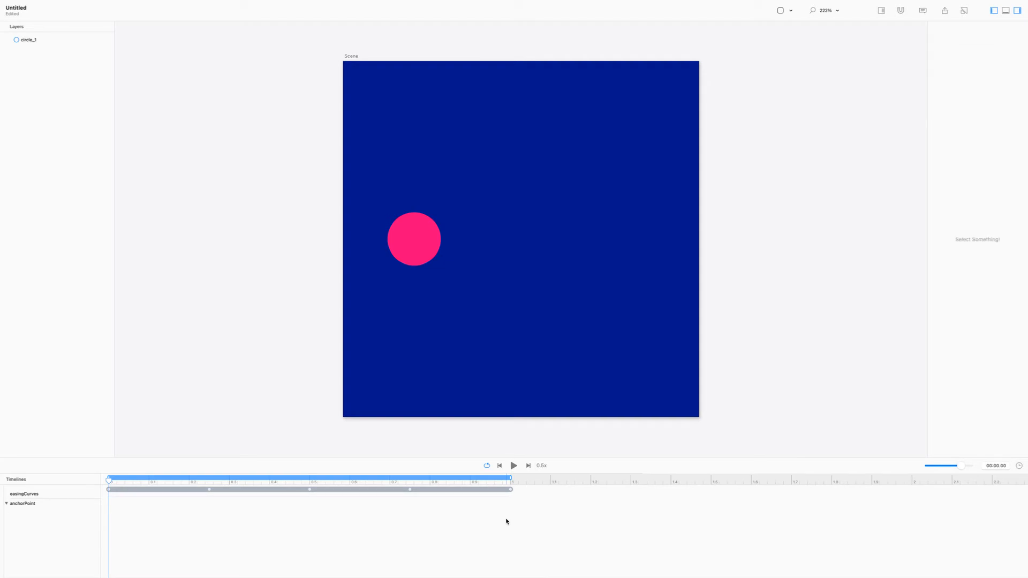
Animate the circle's rotation in the anchorPoint timeline by setting it to 360 degrees.
{"action": "left_click", "coordinate": [412, 231]}
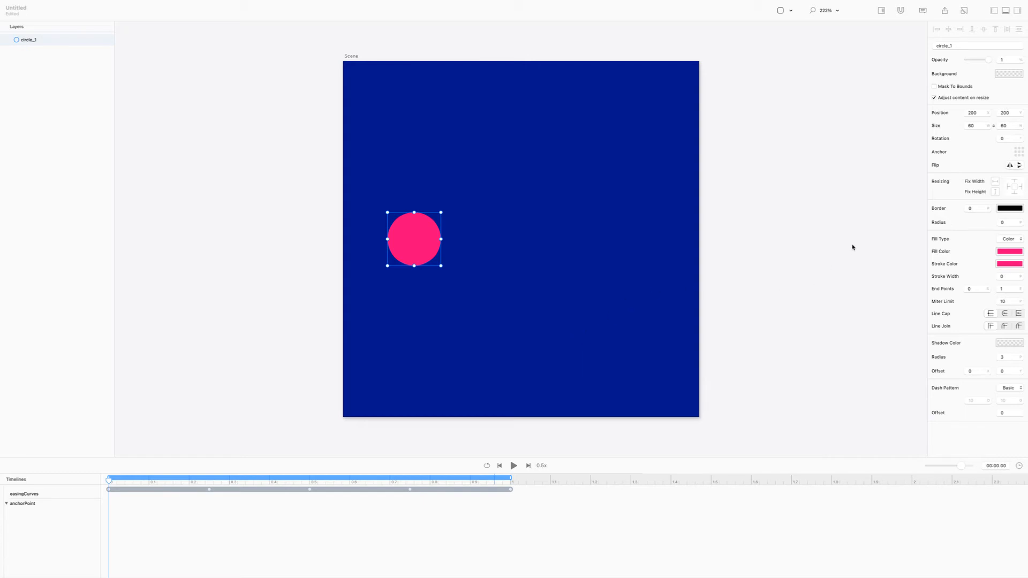
{"action": "left_click", "coordinate": [1008, 138]}
{"action": "type", "text": "360"}
{"action": "key", "text": "Return"}
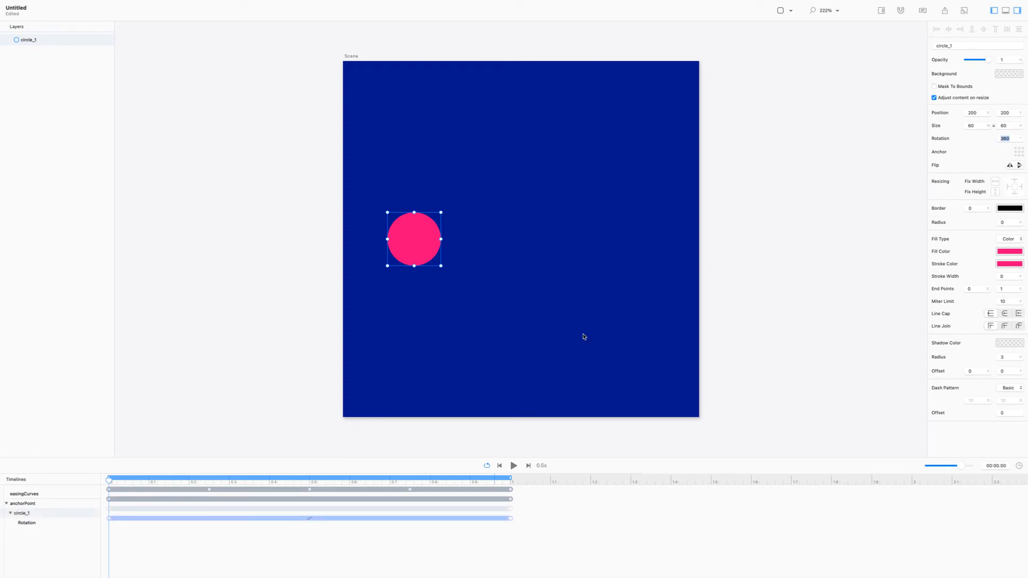
Play the rotation animation to check the circular path, and return the playhead to 0 s.
{"action": "left_click", "coordinate": [249, 395]}
{"action": "key", "text": "space"}
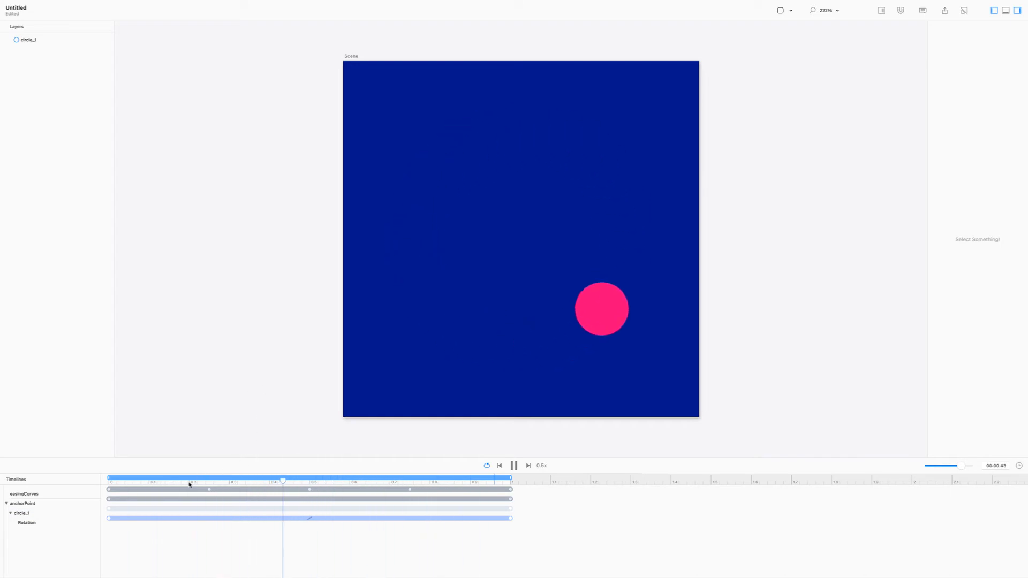
{"action": "key", "text": "space"}
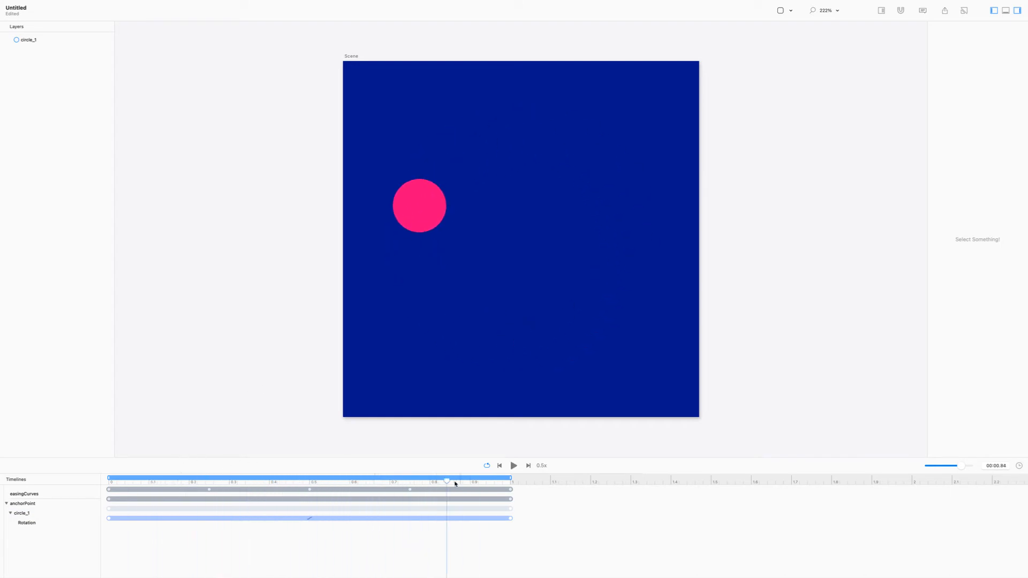
{"action": "left_click_drag", "start_coordinate": [448, 481], "coordinate": [87, 482]}
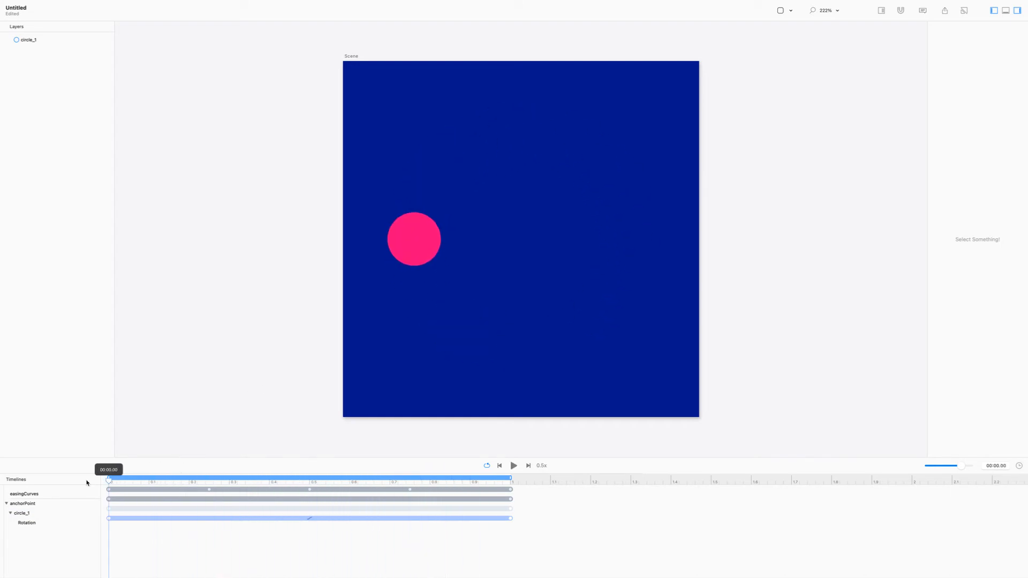
Reverse the circle's Rotation track, play the animation to check its direction, and return the playhead to 0 s.
{"action": "right_click", "coordinate": [54, 523]}
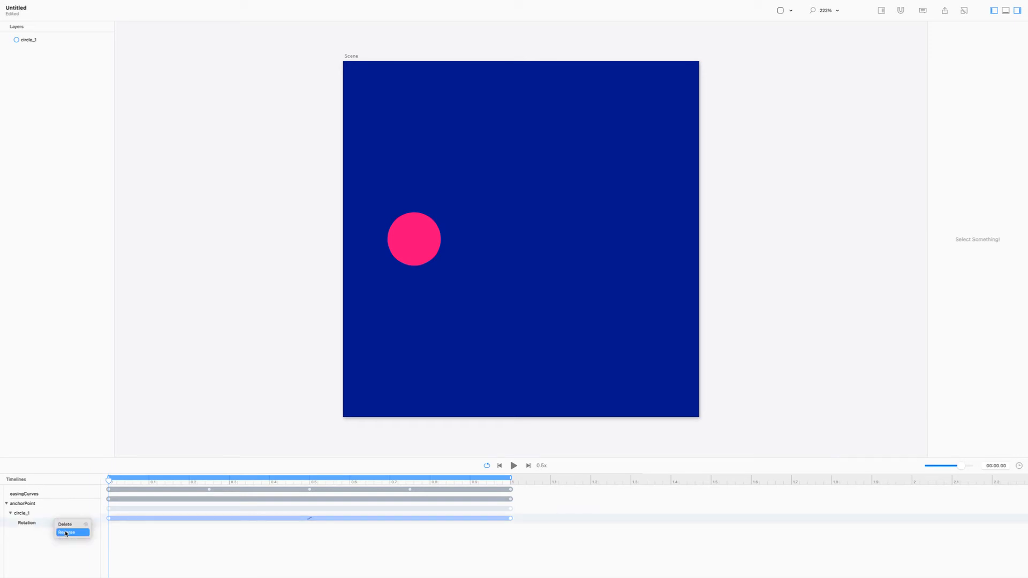
{"action": "left_click", "coordinate": [66, 533]}
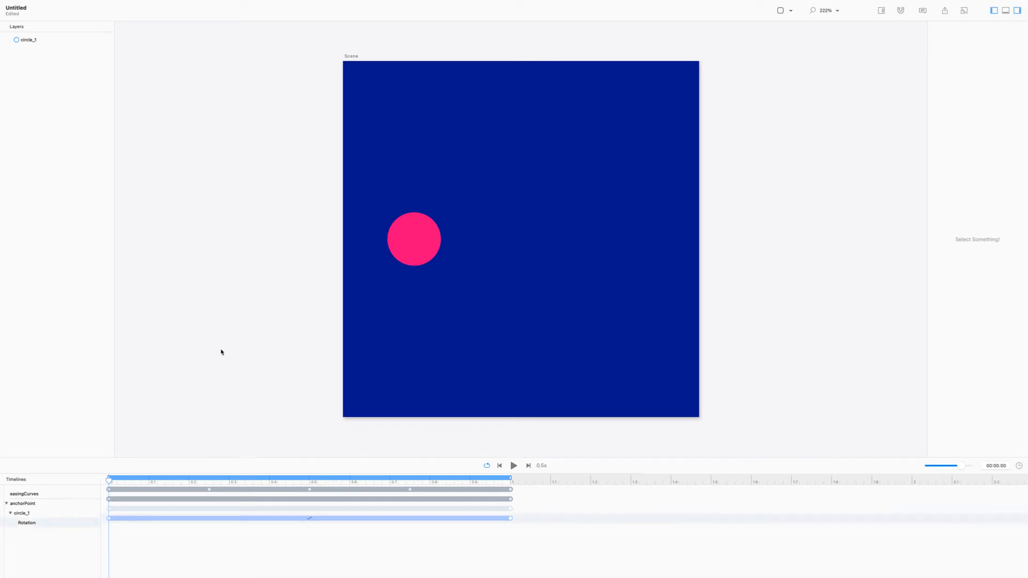
{"action": "key", "text": "space"}
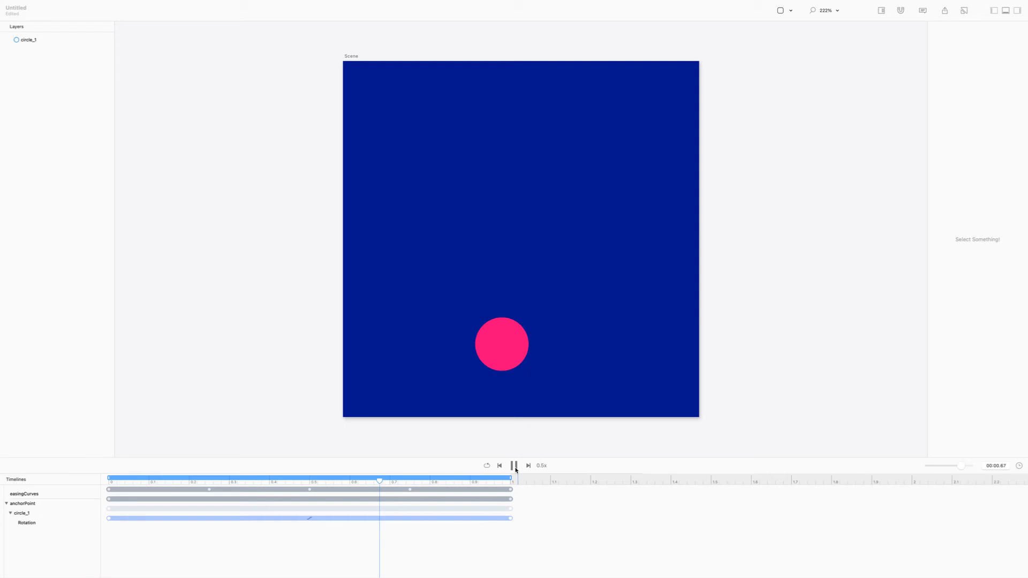
{"action": "left_click", "coordinate": [514, 466]}
{"action": "left_click", "coordinate": [514, 466]}
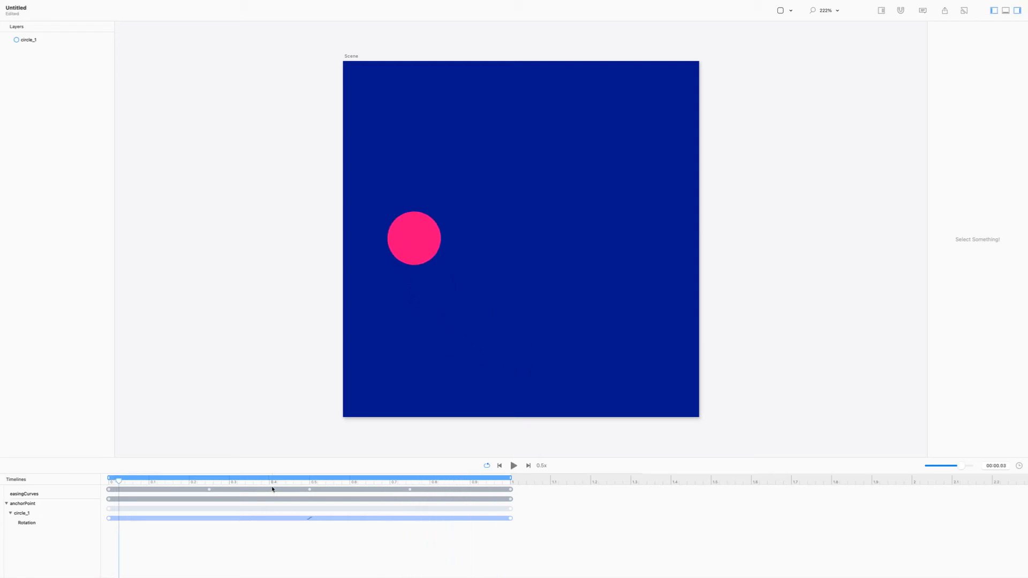
{"action": "left_click_drag", "start_coordinate": [119, 481], "coordinate": [88, 483]}
Duplicate the easingCurves timeline and rename the copy groups.
{"action": "right_click", "coordinate": [53, 504]}
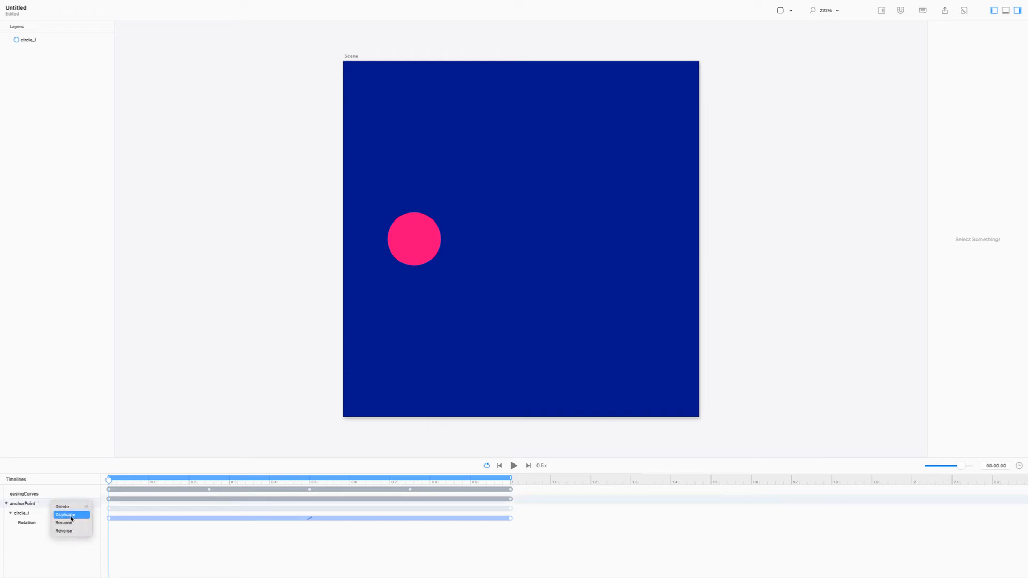
{"action": "left_click", "coordinate": [213, 571]}
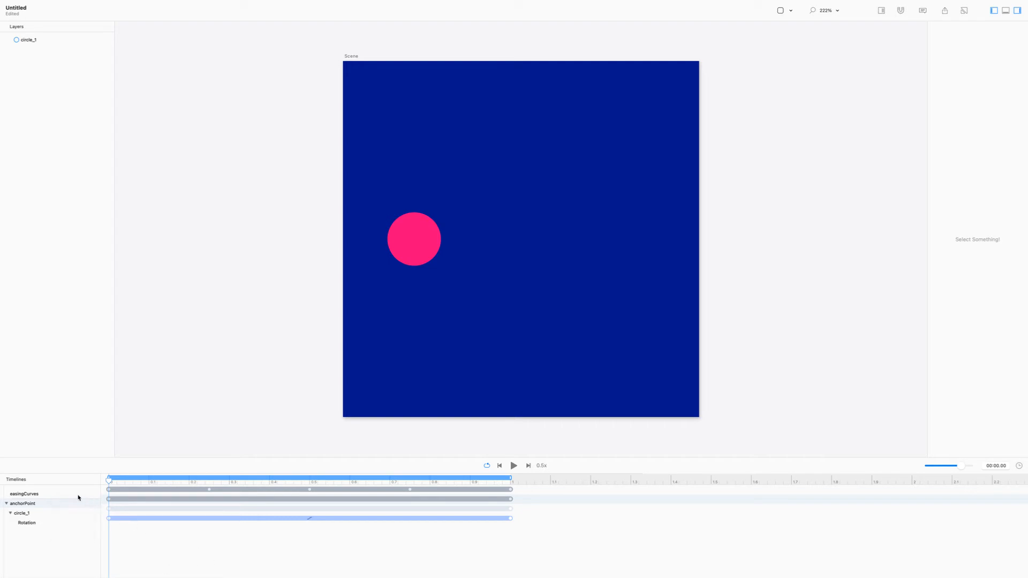
{"action": "right_click", "coordinate": [70, 492]}
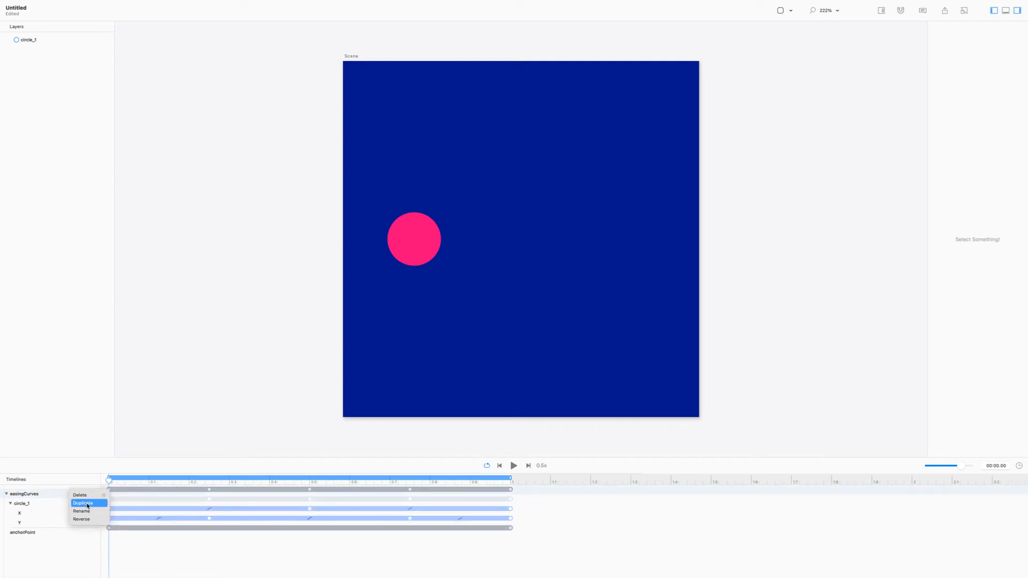
{"action": "left_click", "coordinate": [88, 505]}
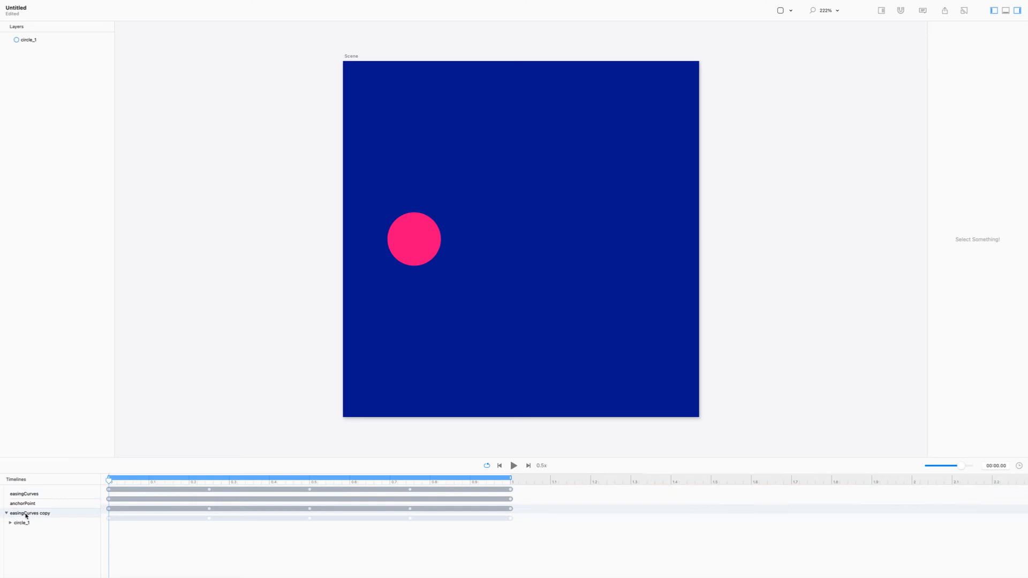
{"action": "double_click", "coordinate": [26, 513]}
{"action": "type", "text": "groups"}
{"action": "key", "text": "Return"}
Delete all of the circle's X and Y keyframes after 0 s from the groups timeline.
{"action": "left_click", "coordinate": [27, 523]}
{"action": "left_click", "coordinate": [10, 522]}
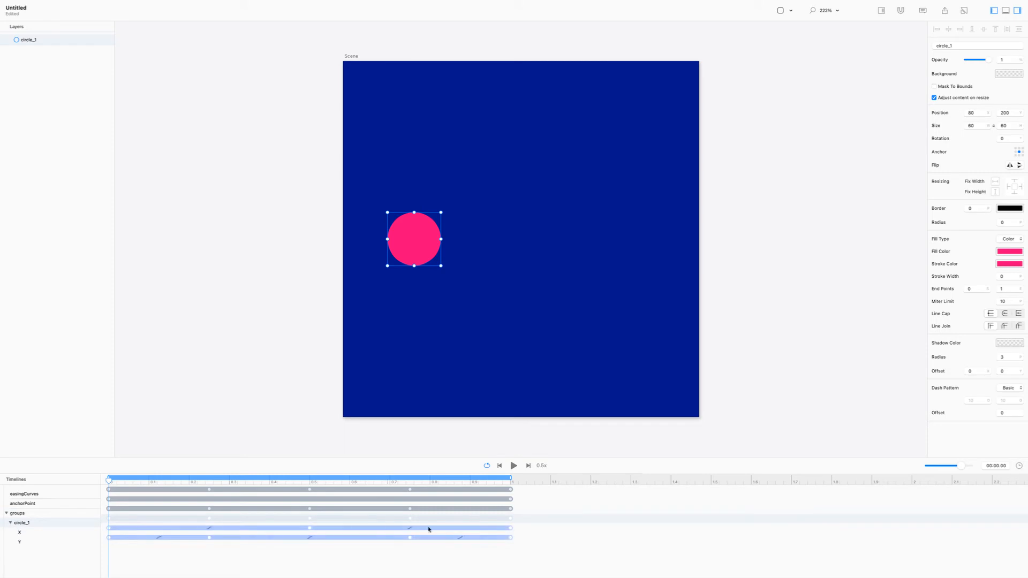
{"action": "left_click_drag", "start_coordinate": [567, 555], "coordinate": [180, 508]}
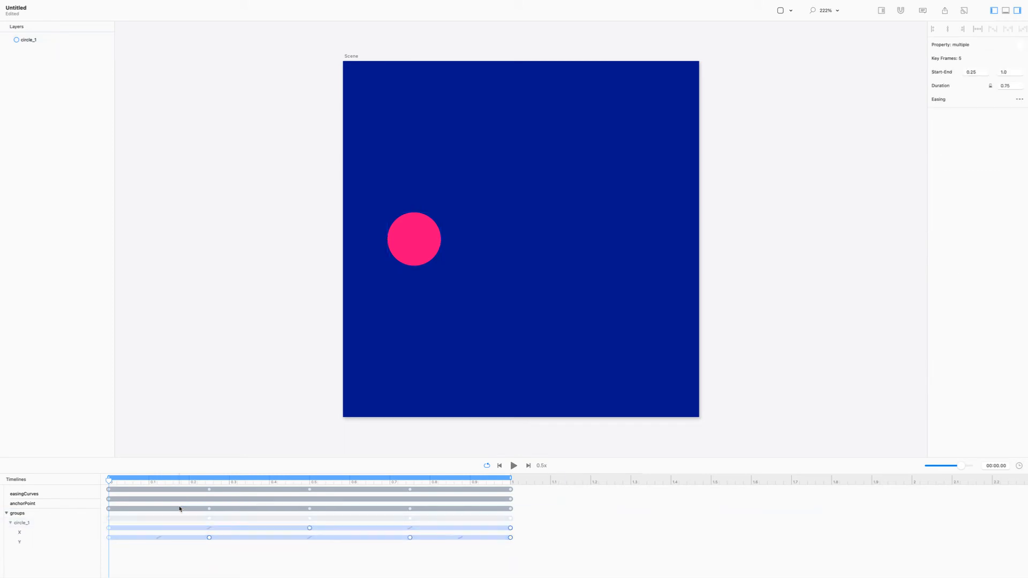
{"action": "left_click", "coordinate": [180, 509]}
Centre the circle at 200, 200 in the groups timeline and remove the resulting X keyframes, checking by playback.
{"action": "left_click_drag", "start_coordinate": [420, 238], "coordinate": [527, 241]}
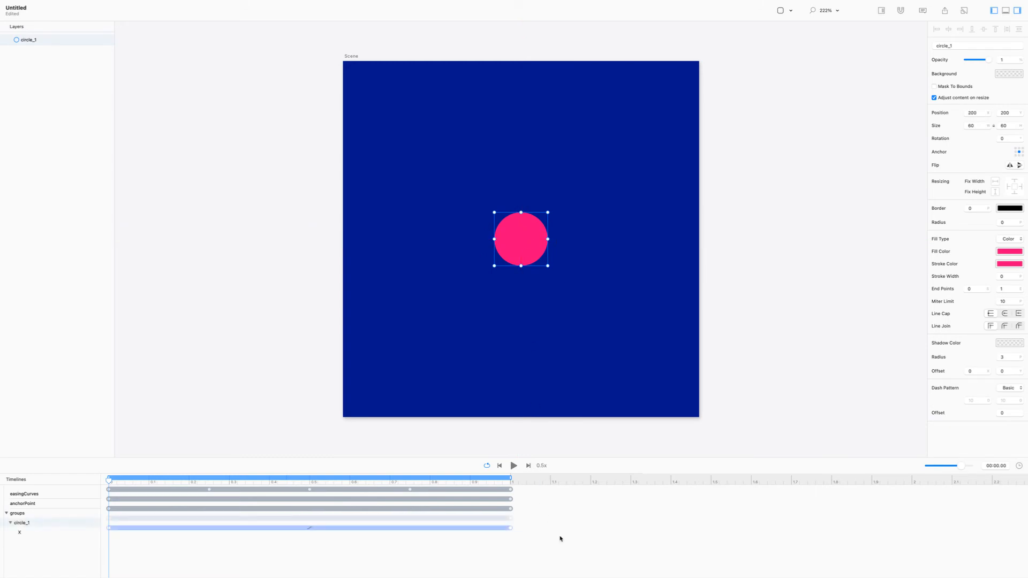
{"action": "left_click", "coordinate": [461, 515]}
{"action": "key", "text": "space"}
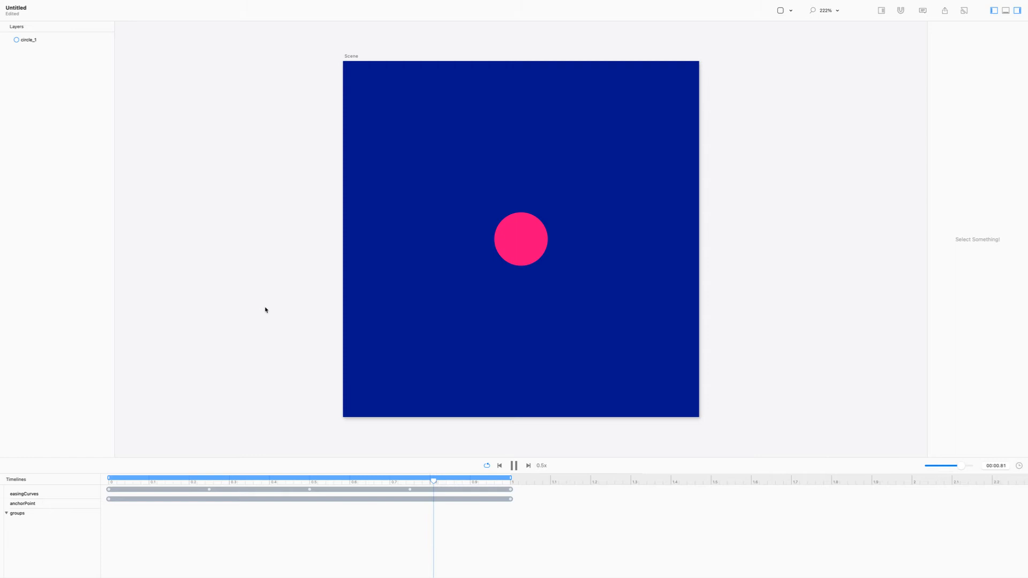
Insert a new empty layer into the scene.
{"action": "left_click", "coordinate": [781, 11]}
{"action": "left_click", "coordinate": [108, 2]}
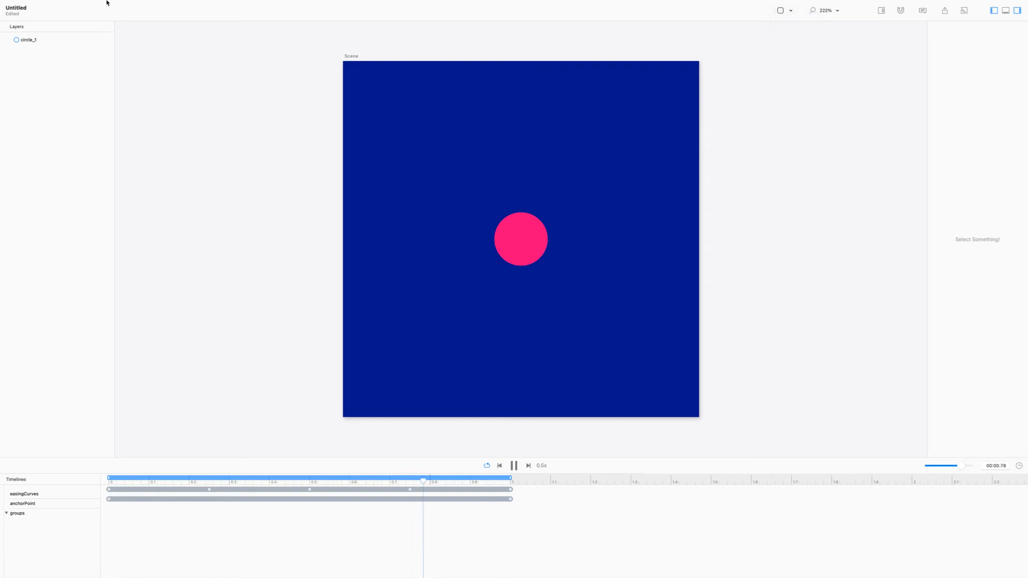
{"action": "left_click", "coordinate": [107, 5]}
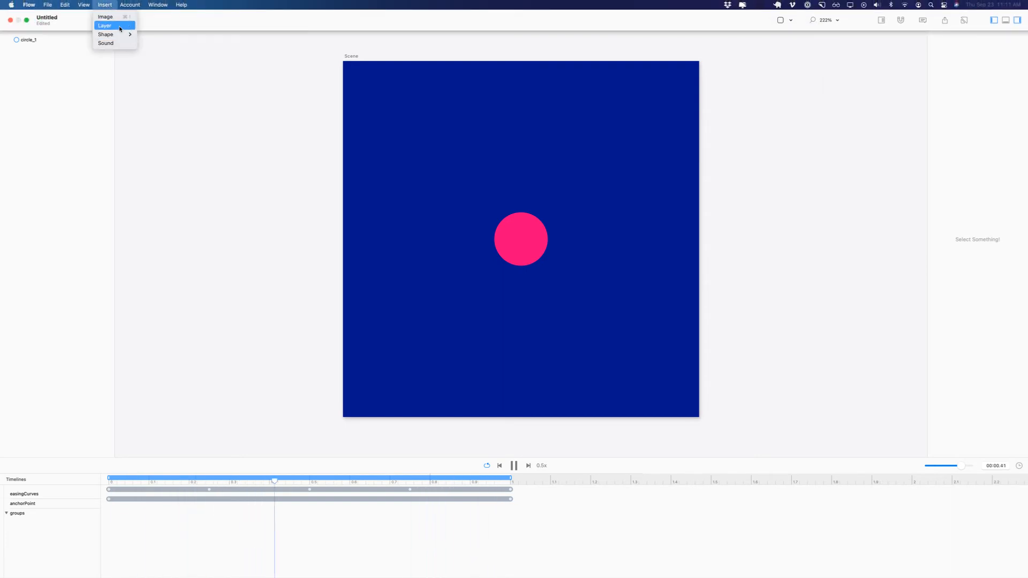
{"action": "left_click", "coordinate": [115, 25]}
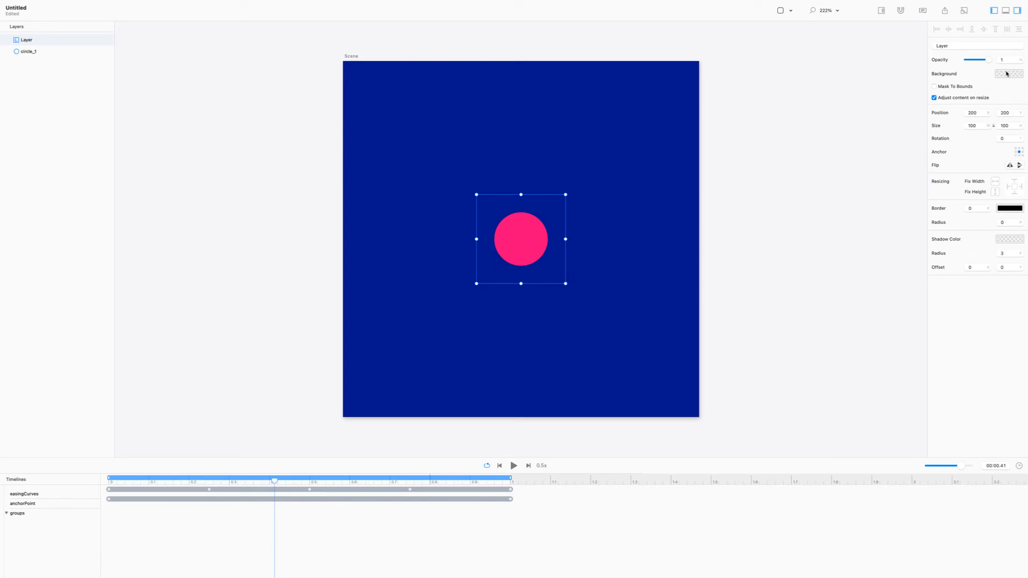
Turn on Relative Mode, fill the new layer's background with teal 50E3C2 and move it to 150, 200.
{"action": "key", "text": "r"}
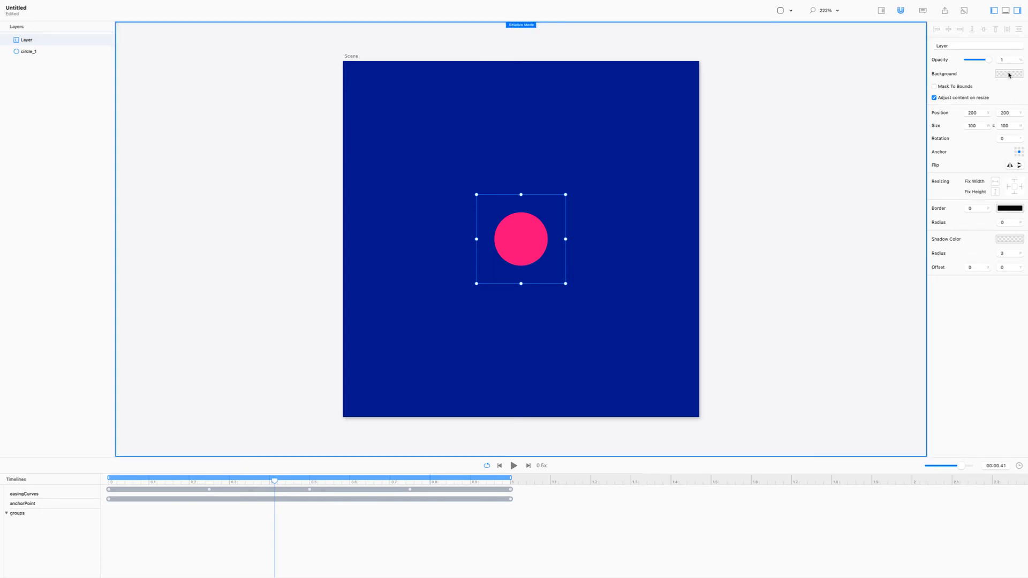
{"action": "left_click", "coordinate": [1008, 74]}
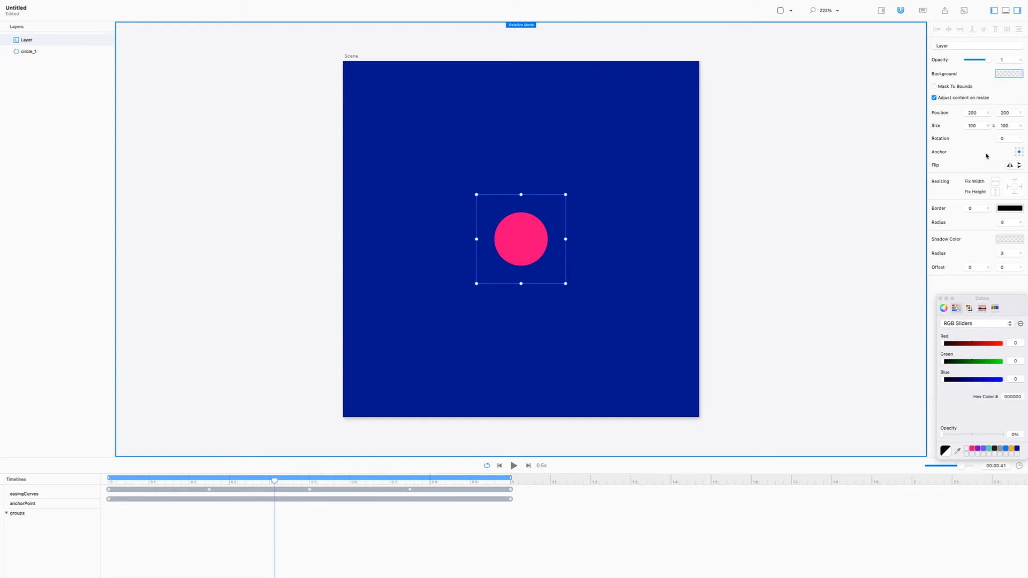
{"action": "left_click", "coordinate": [989, 448]}
{"action": "left_click_drag", "start_coordinate": [515, 218], "coordinate": [474, 242]}
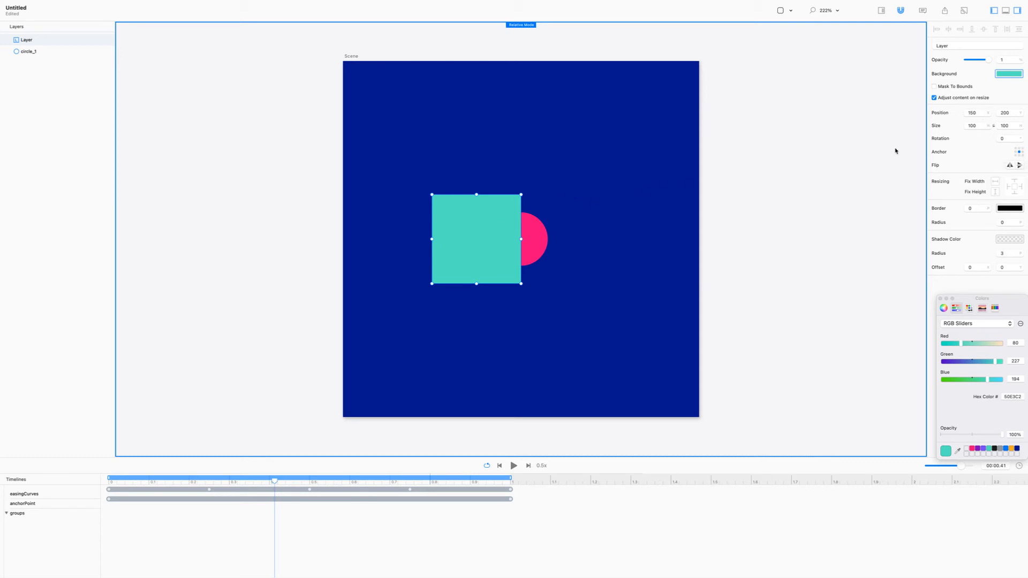
Resize the teal layer to 120 × 10.
{"action": "left_click_drag", "start_coordinate": [979, 114], "coordinate": [930, 113]}
{"action": "type", "text": "120"}
{"action": "key", "text": "Tab"}
{"action": "key", "text": "Tab"}
{"action": "type", "text": "12"}
{"action": "key", "text": "Return"}
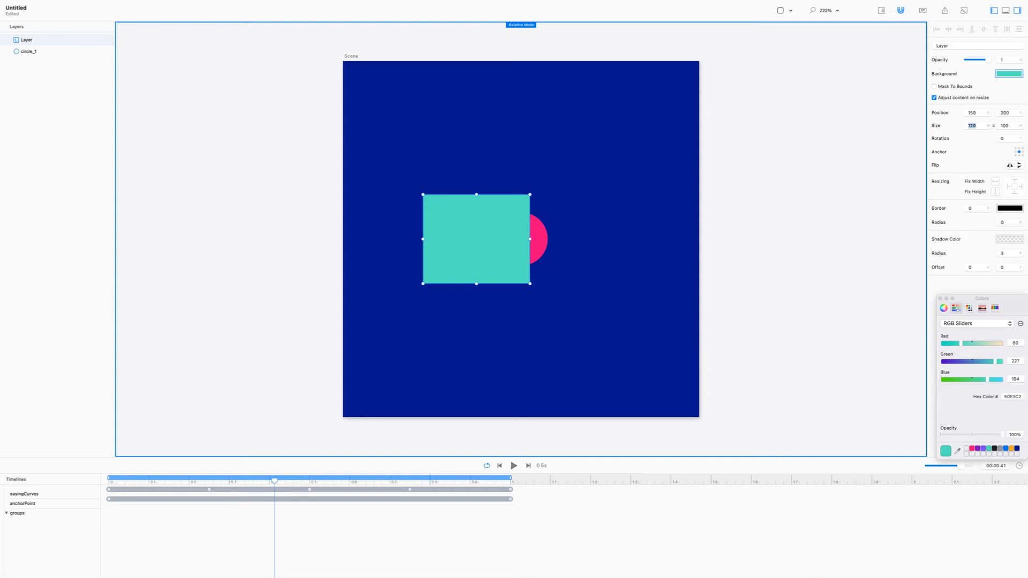
{"action": "left_click", "coordinate": [1011, 127]}
{"action": "type", "text": "10"}
{"action": "key", "text": "Return"}
Align the teal bar's end with the scene centre, widen it to 150 and reposition it at 125, 200.
{"action": "left_click_drag", "start_coordinate": [498, 244], "coordinate": [485, 241]}
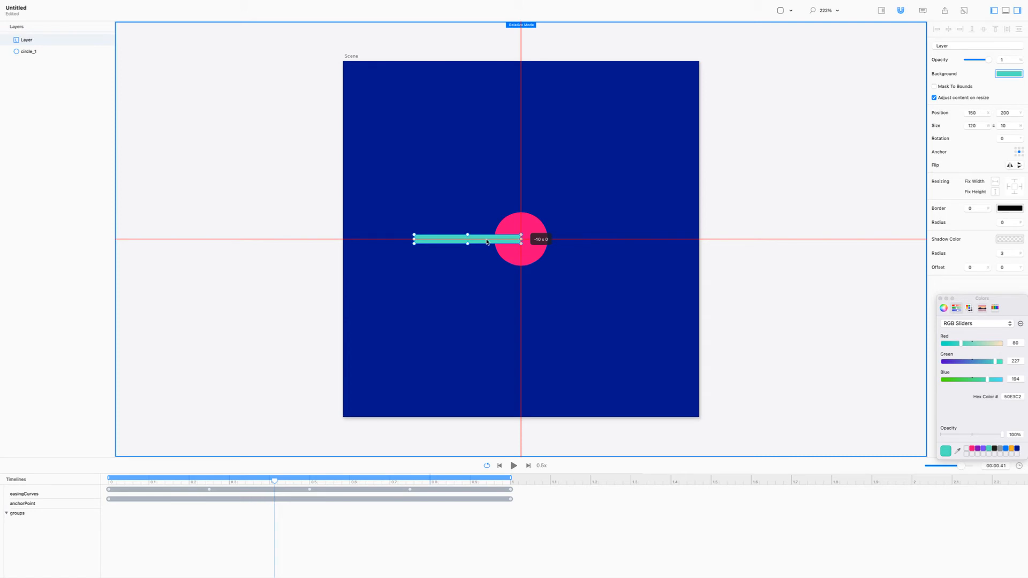
{"action": "left_click_drag", "start_coordinate": [486, 242], "coordinate": [486, 242]}
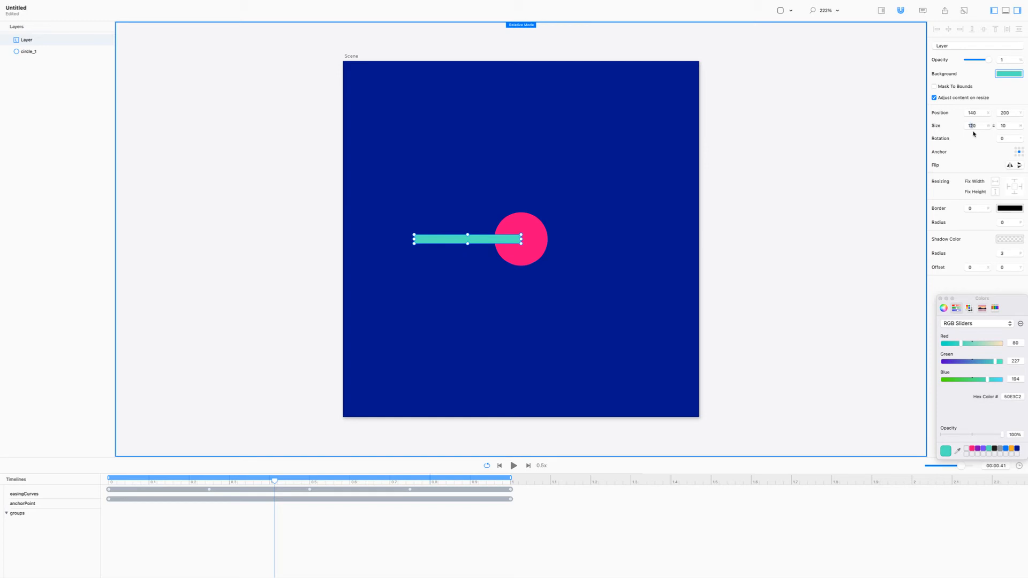
{"action": "key", "text": "Return"}
{"action": "left_click_drag", "start_coordinate": [450, 235], "coordinate": [443, 242]}
Set the X position of circle_1 to 80.
{"action": "left_click", "coordinate": [530, 227]}
{"action": "left_click_drag", "start_coordinate": [979, 113], "coordinate": [931, 112]}
{"action": "type", "text": "80"}
{"action": "key", "text": "Return"}
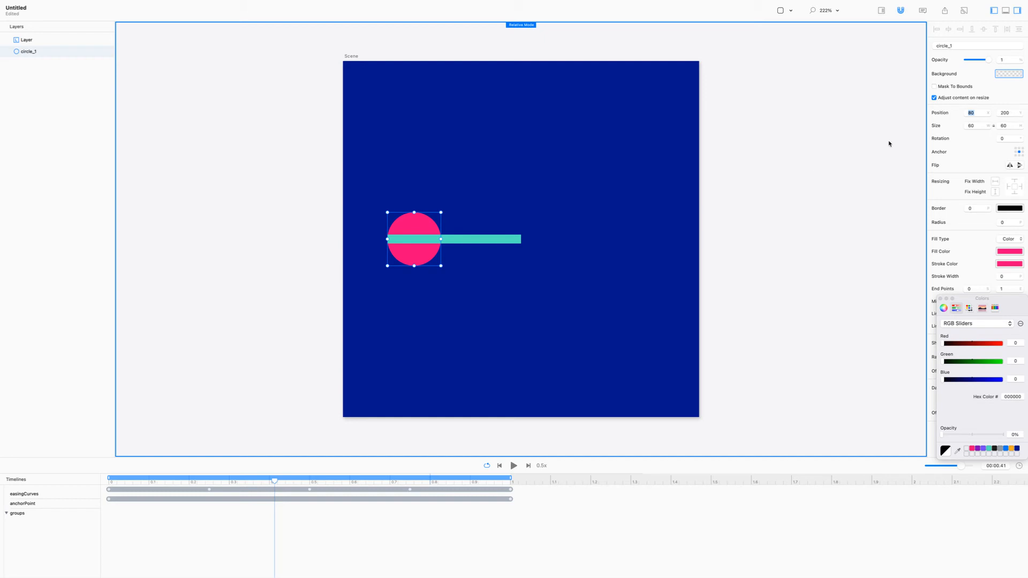
Set the teal bar's width to 120 and snap its right end to the scene centre.
{"action": "left_click", "coordinate": [471, 239]}
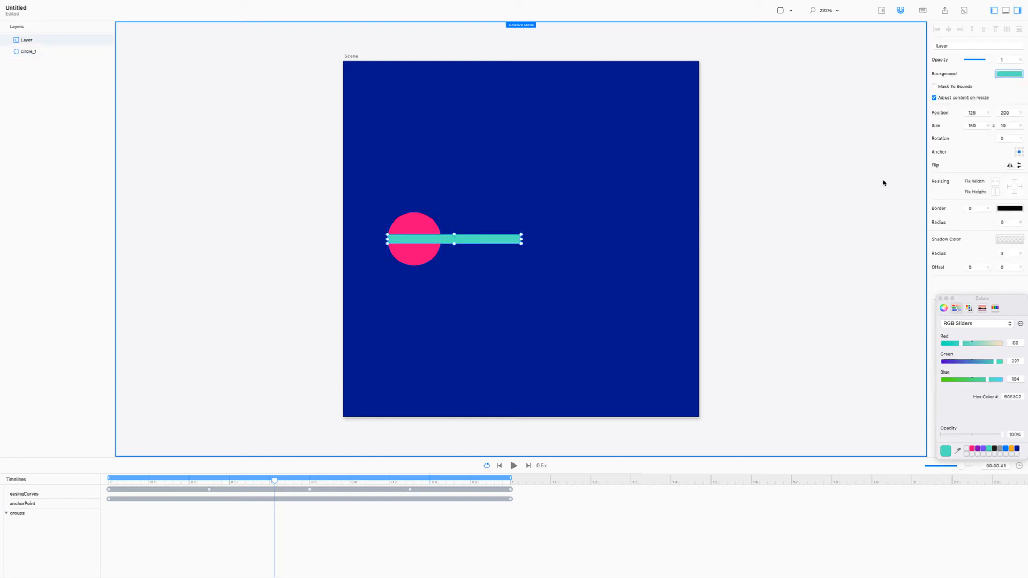
{"action": "left_click", "coordinate": [976, 125]}
{"action": "type", "text": "120"}
{"action": "key", "text": "Return"}
{"action": "left_click_drag", "start_coordinate": [467, 242], "coordinate": [481, 243]}
{"action": "left_click", "coordinate": [482, 280]}
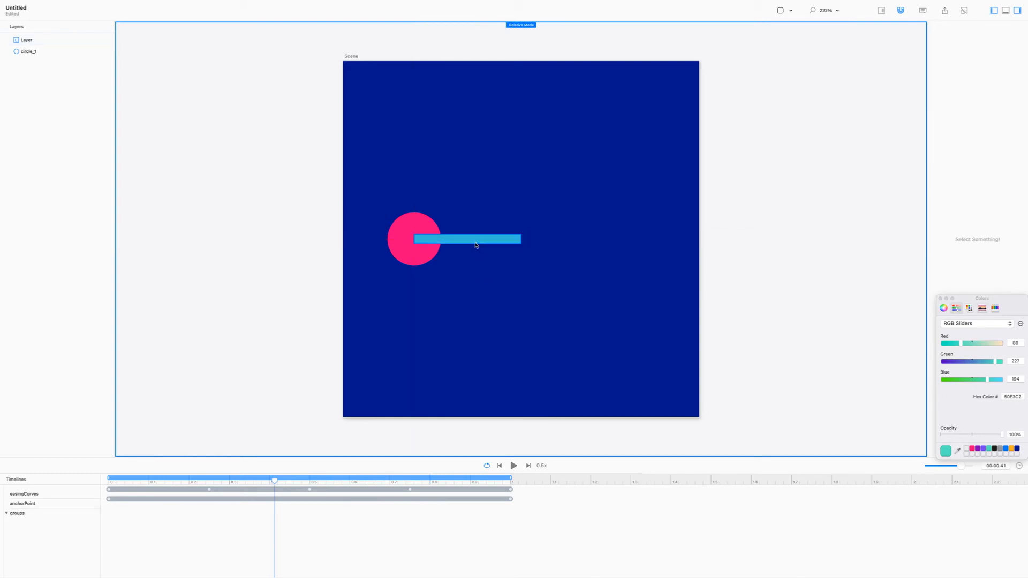
Set the teal bar's anchor point to its middle-right edge and nest circle_1 inside the bar's layer.
{"action": "left_click", "coordinate": [475, 243]}
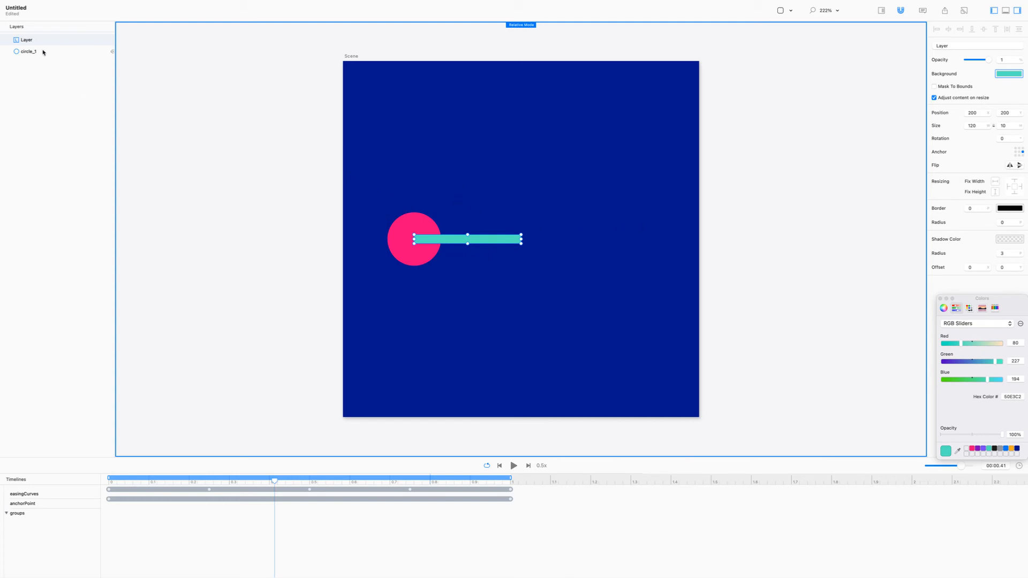
{"action": "left_click_drag", "start_coordinate": [30, 42], "coordinate": [31, 42]}
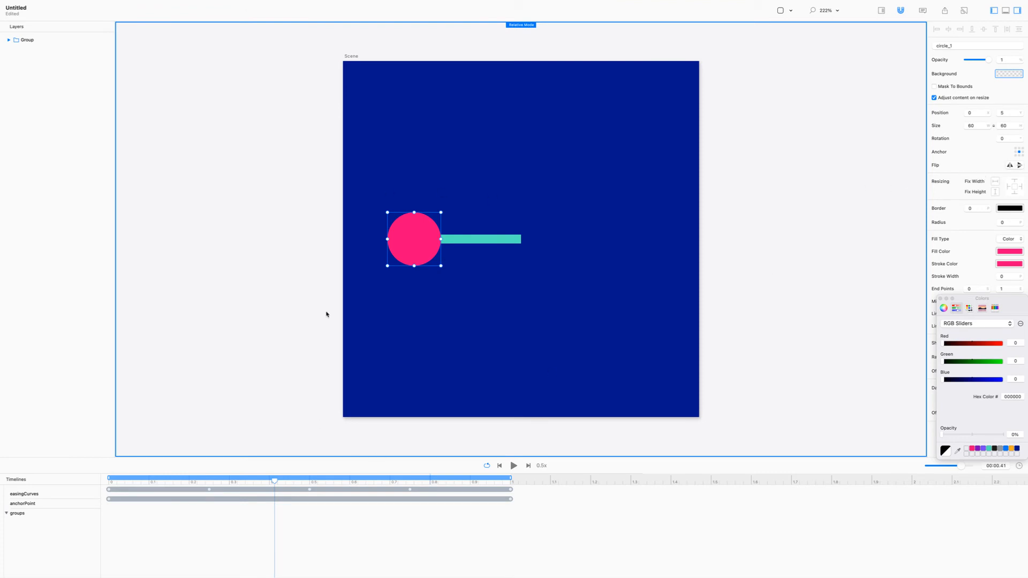
Turn off Relative Mode, keyframe the group's Rotation at 360 at 1 s and play the animation to check it.
{"action": "left_click", "coordinate": [56, 42]}
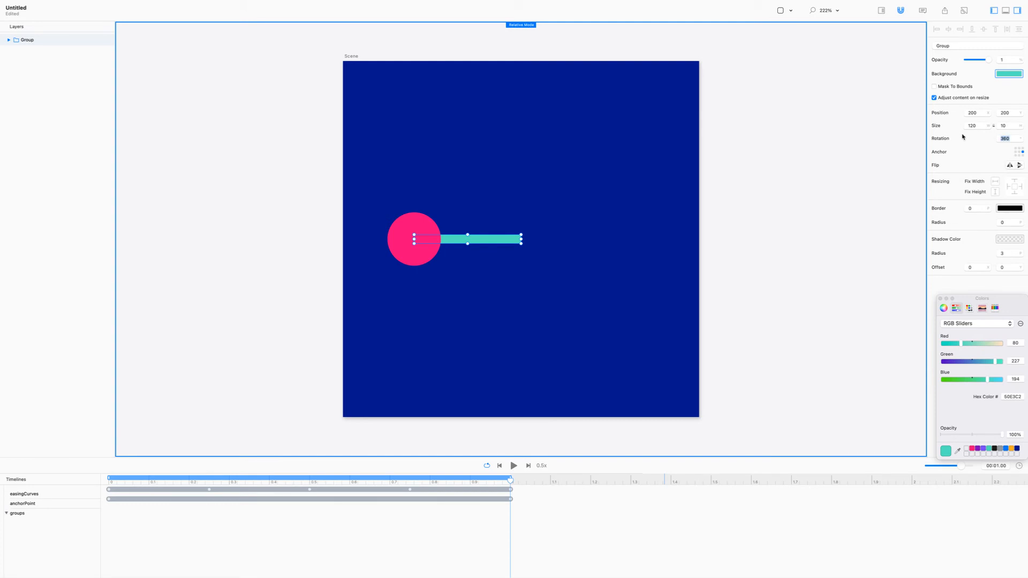
{"action": "key", "text": "super+r"}
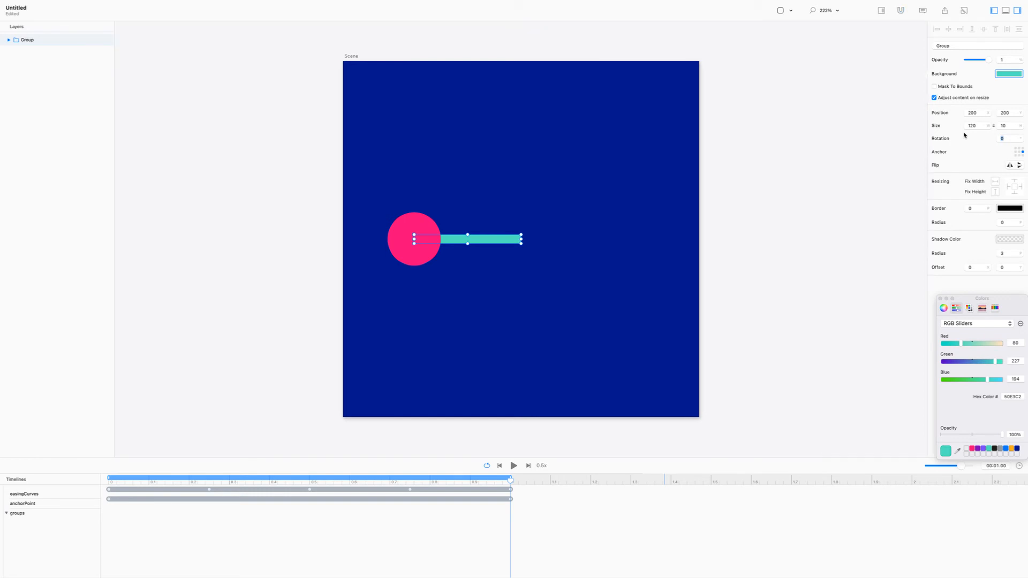
{"action": "key", "text": "Return"}
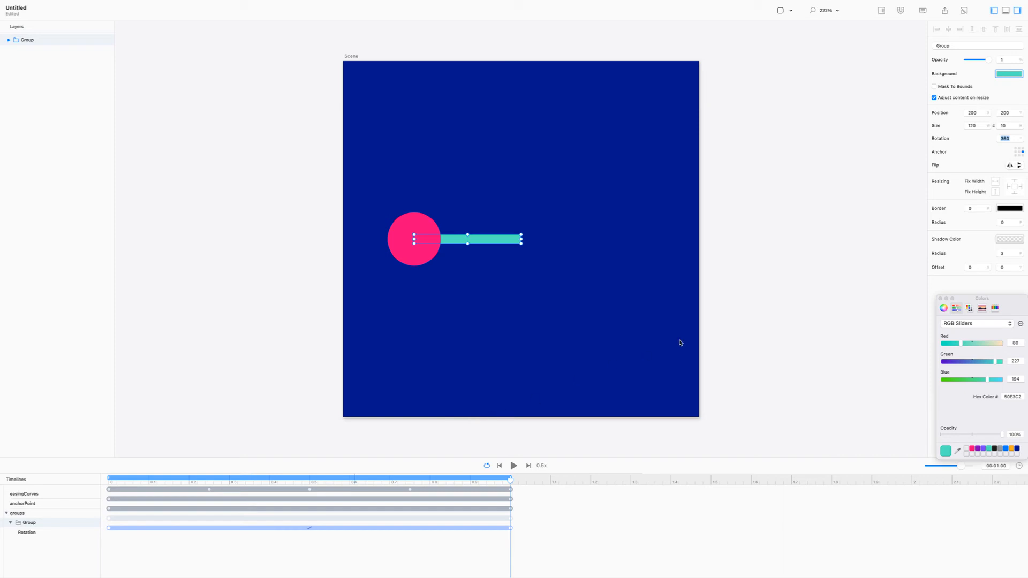
{"action": "key", "text": "space"}
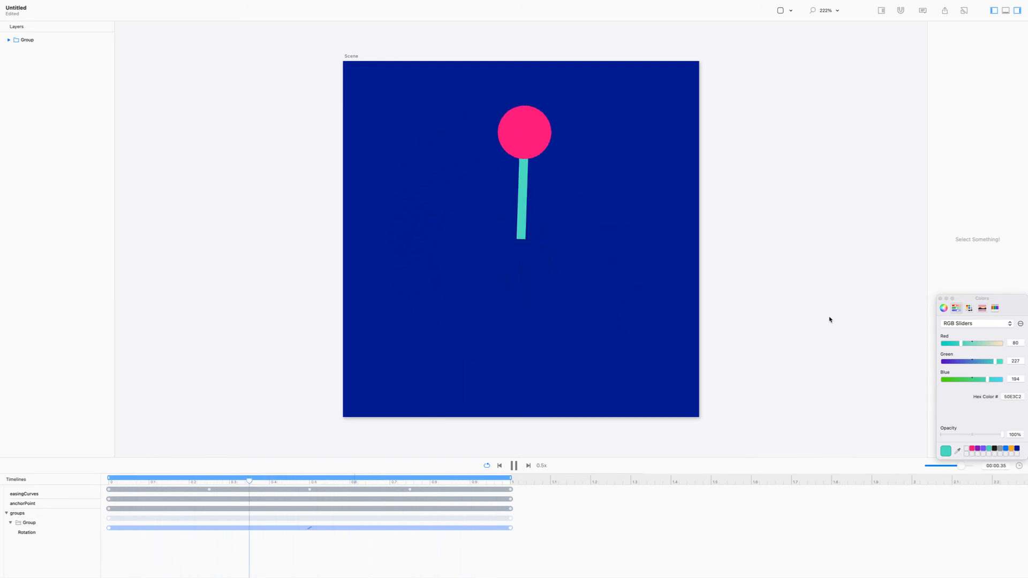
{"action": "key", "text": "space"}
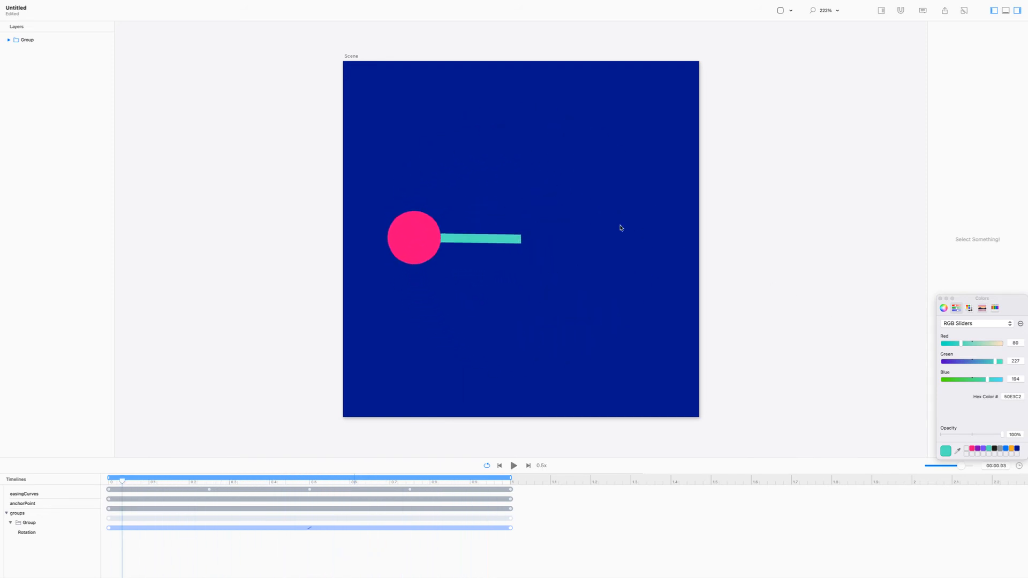
Turn on Relative Mode, set the group's background opacity to 0% and replay the animation.
{"action": "left_click", "coordinate": [490, 242]}
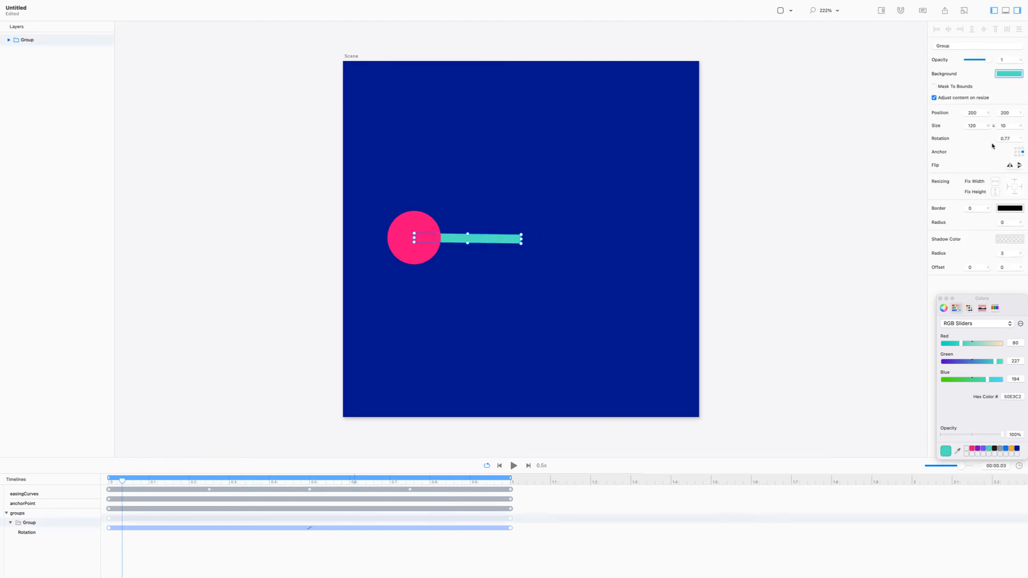
{"action": "key", "text": "r"}
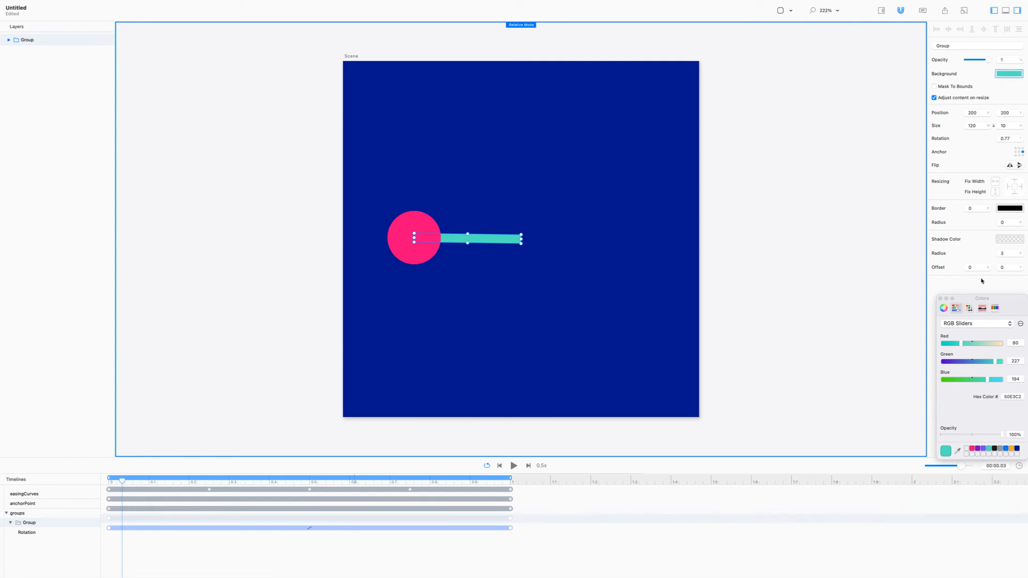
{"action": "left_click_drag", "start_coordinate": [1001, 301], "coordinate": [902, 217]}
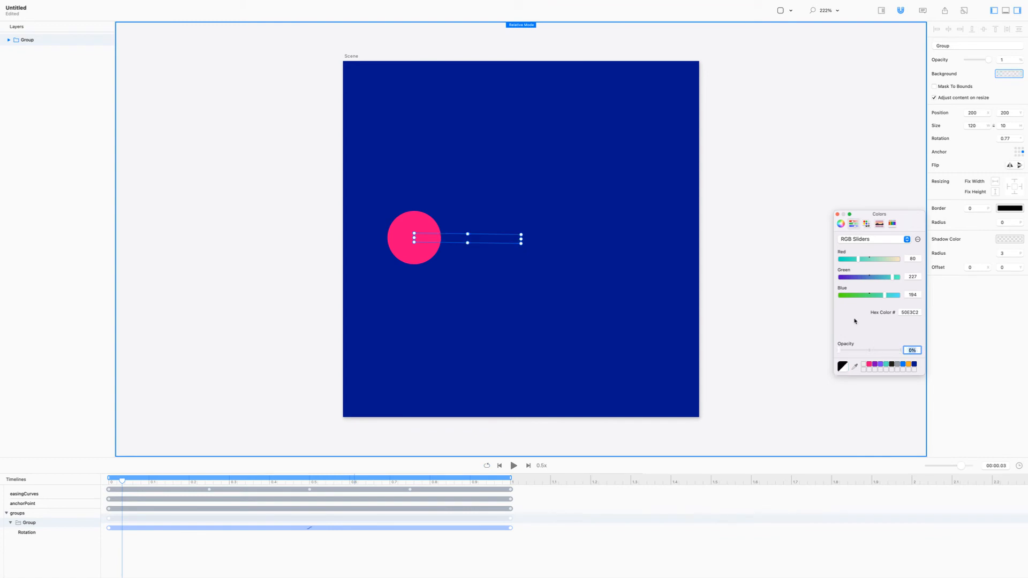
{"action": "left_click", "coordinate": [839, 214]}
{"action": "left_click", "coordinate": [900, 209]}
{"action": "key", "text": "space"}
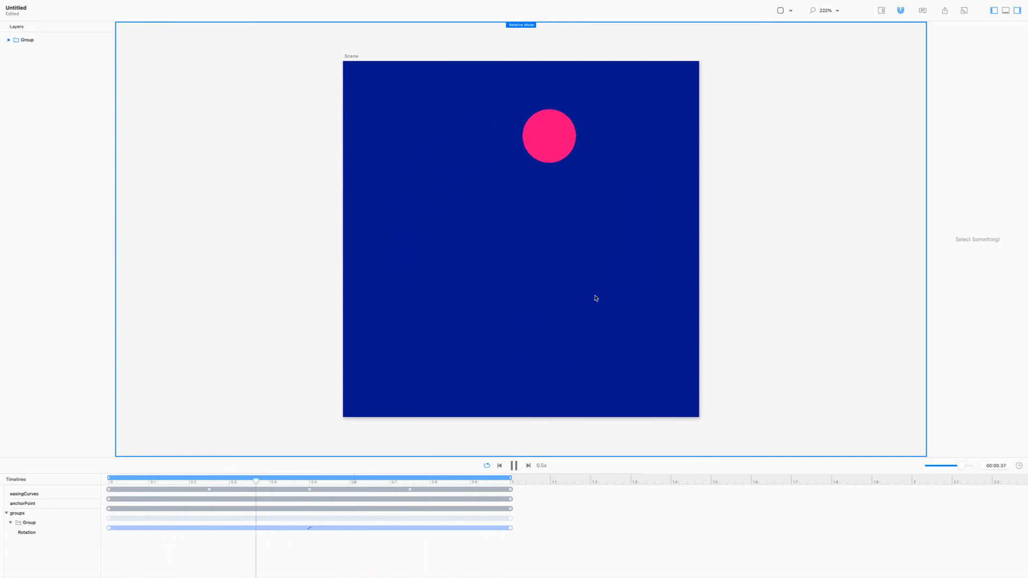
Switch between the easingCurves, anchorPoint and groups timelines during playback to compare the circle's motion.
{"action": "left_click", "coordinate": [60, 497]}
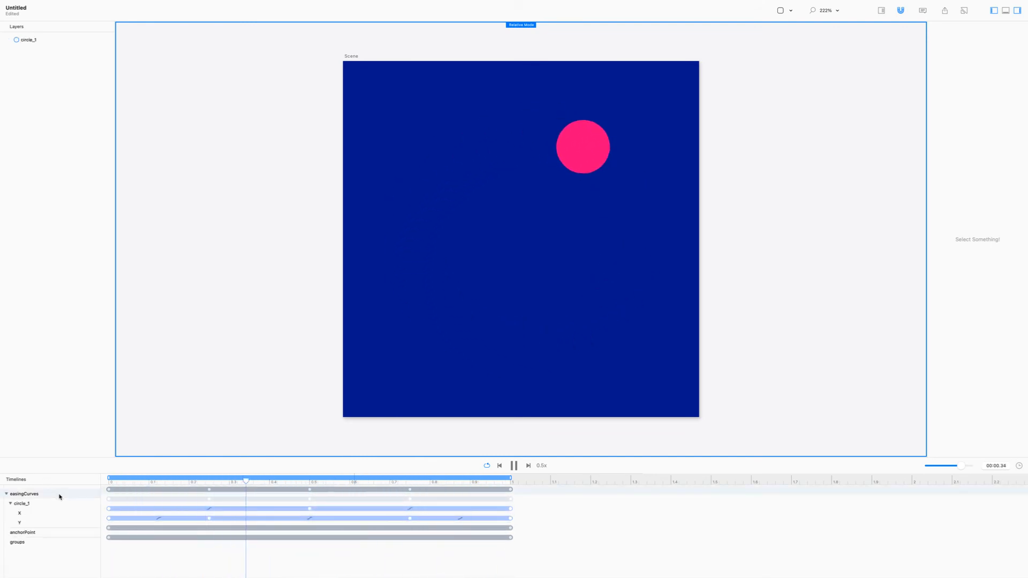
{"action": "left_click", "coordinate": [39, 532]}
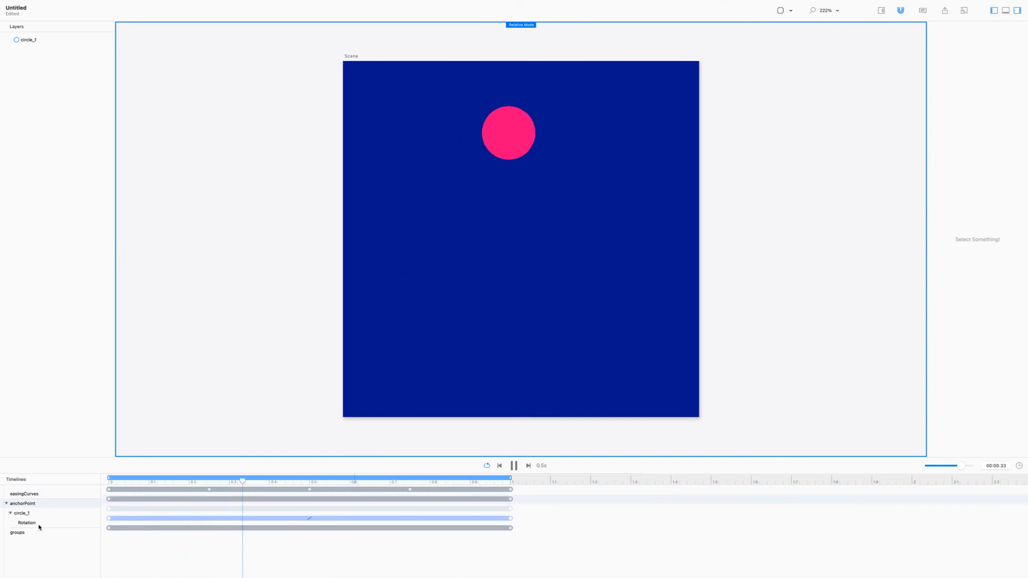
{"action": "left_click", "coordinate": [42, 535]}
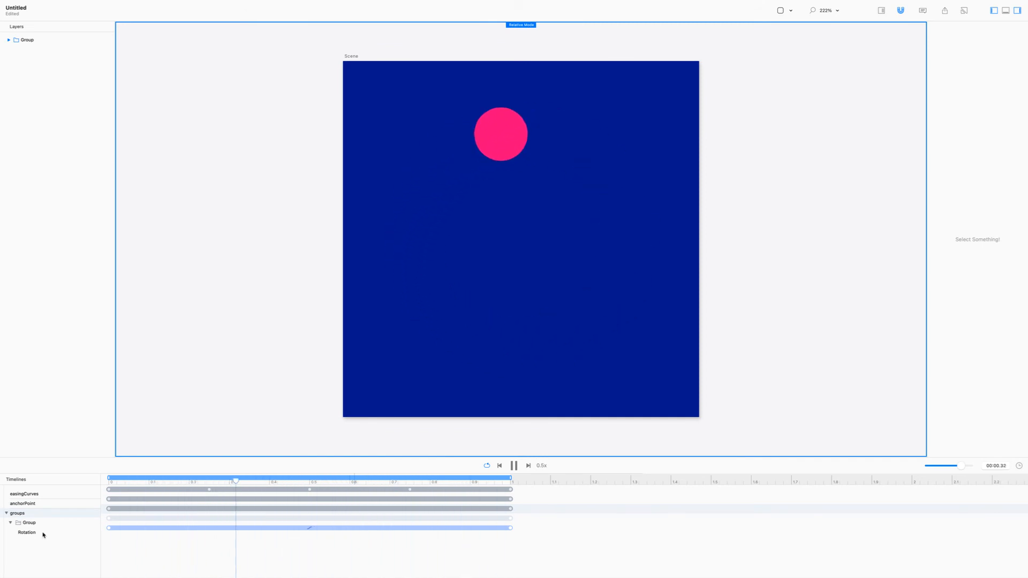
{"action": "left_click", "coordinate": [41, 494]}
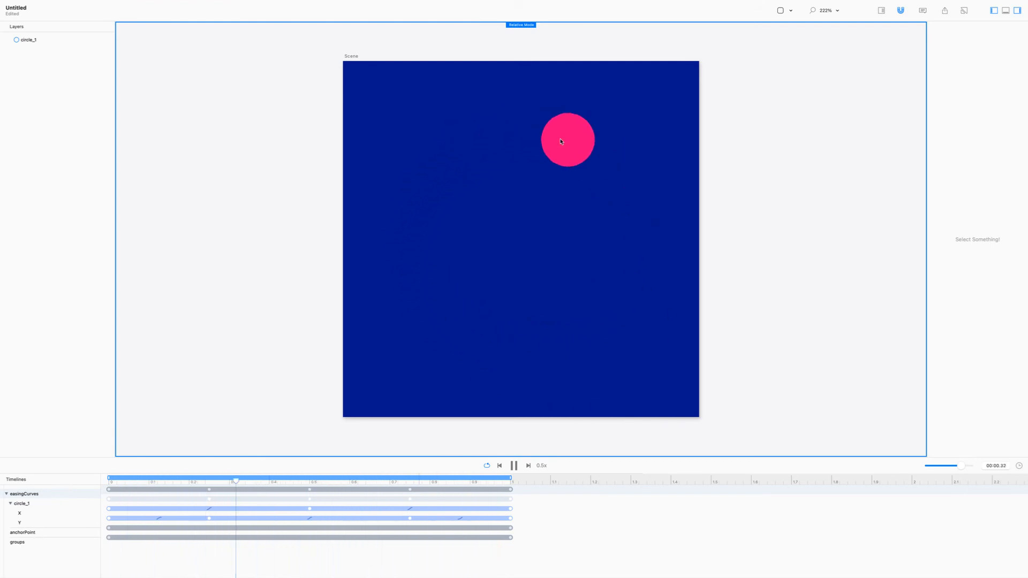
Set the circle's Rotation easing in the anchorPoint timeline to Linear and play the result.
{"action": "left_click", "coordinate": [45, 534]}
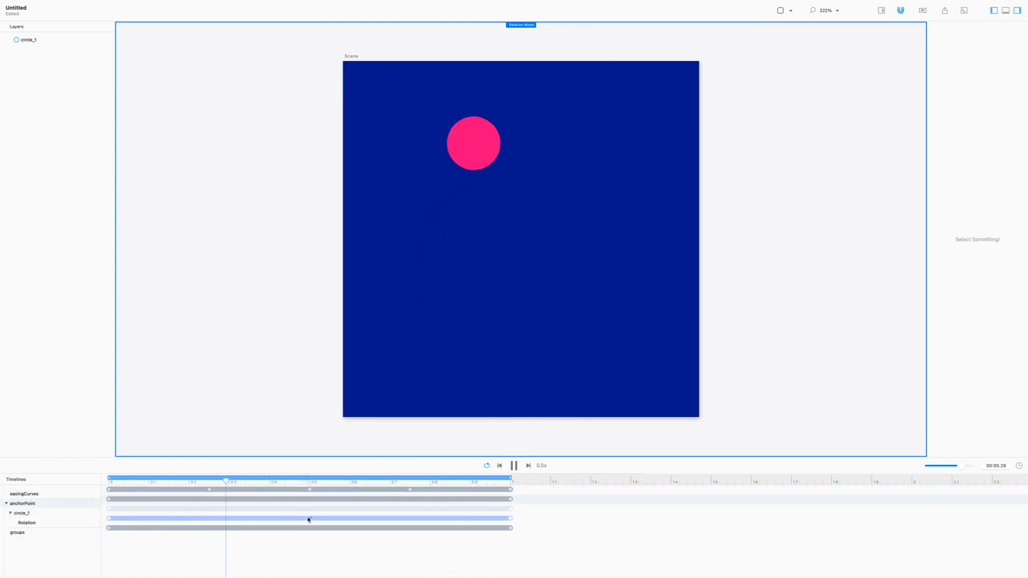
{"action": "left_click", "coordinate": [310, 519]}
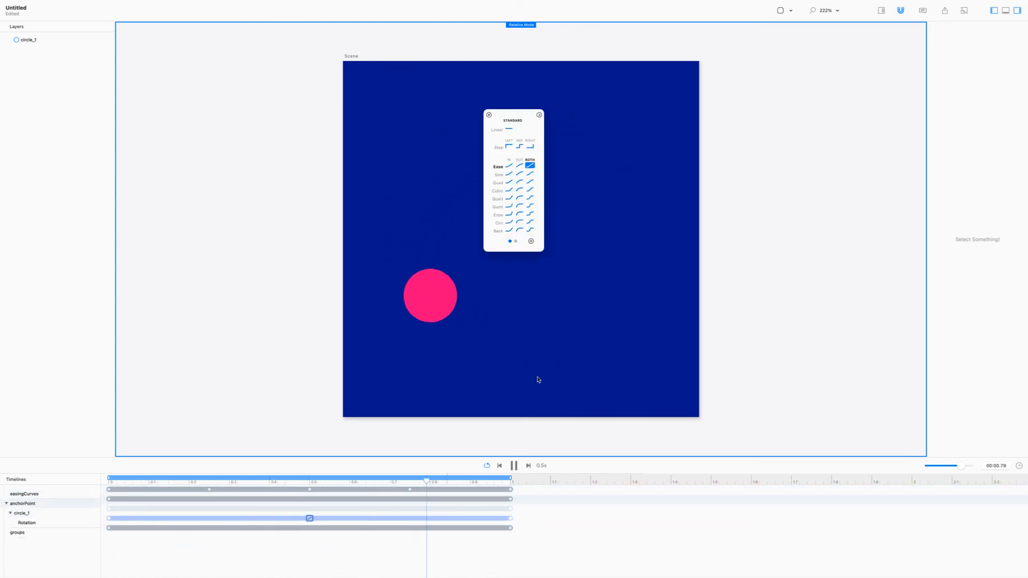
{"action": "left_click", "coordinate": [510, 129]}
{"action": "left_click", "coordinate": [489, 115]}
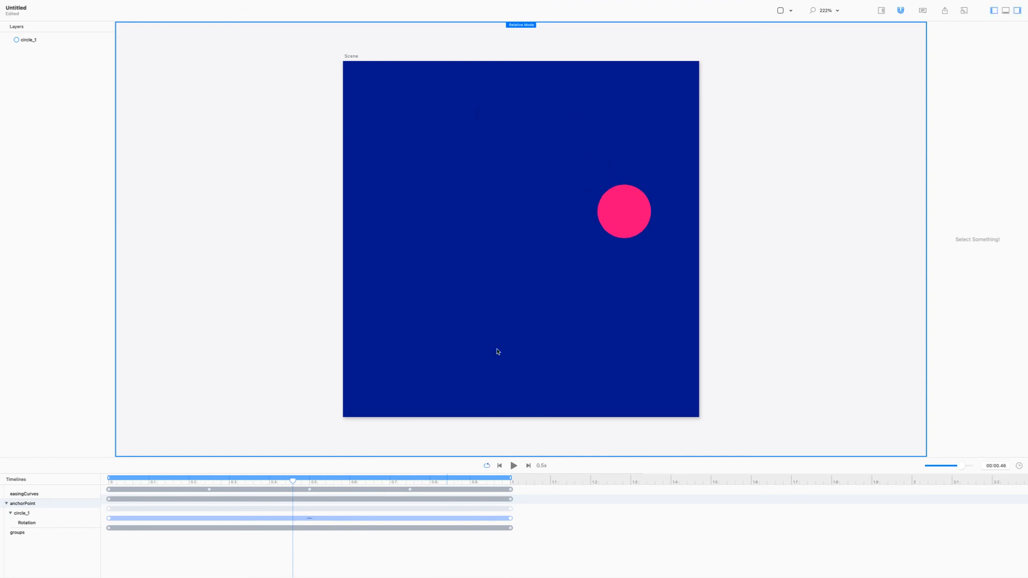
{"action": "left_click", "coordinate": [516, 467]}
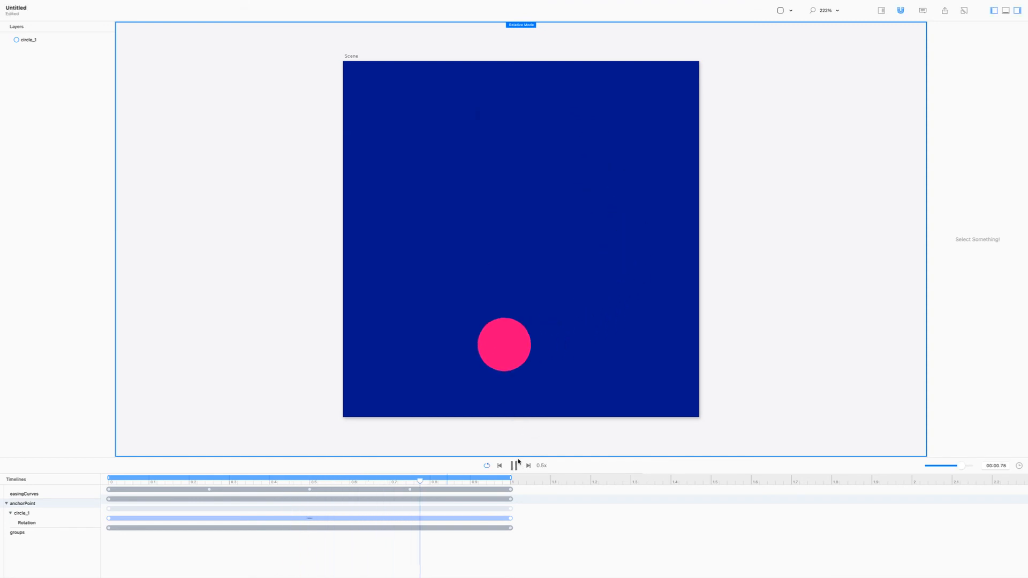
Set the group's Rotation easing in the groups timeline to Linear and play the result.
{"action": "left_click", "coordinate": [33, 534]}
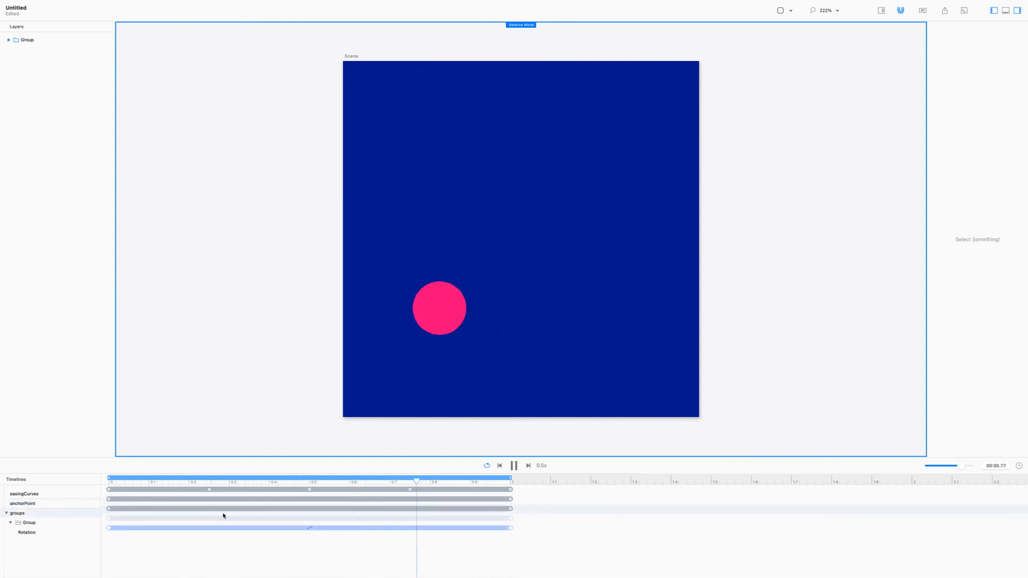
{"action": "left_click", "coordinate": [310, 528]}
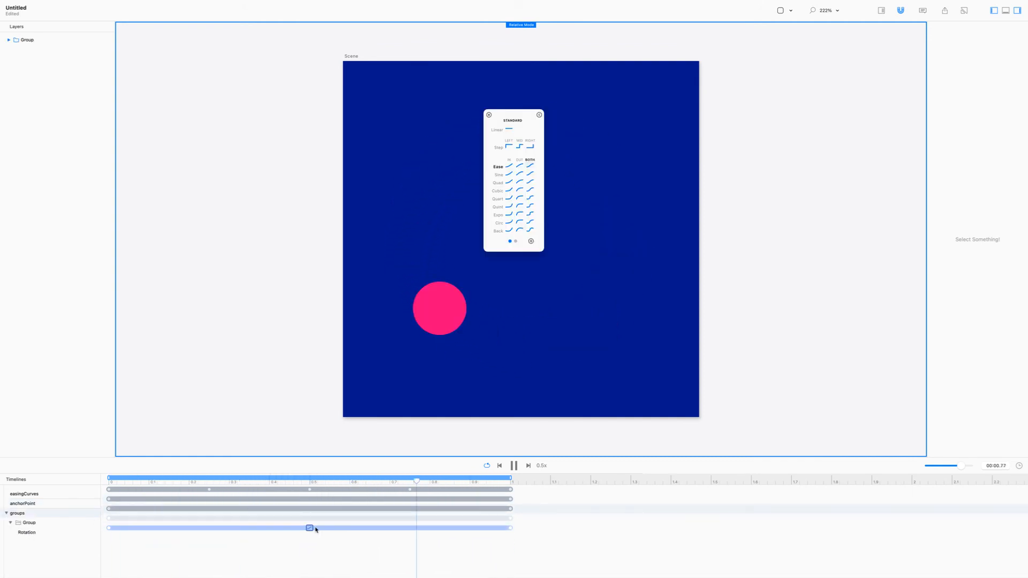
{"action": "left_click", "coordinate": [508, 129]}
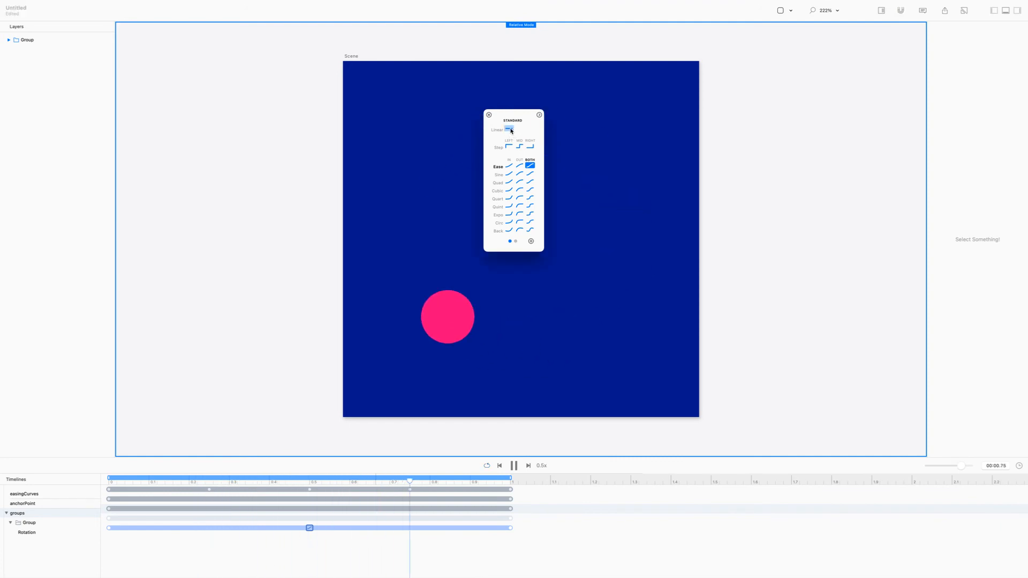
{"action": "key", "text": "space"}
{"action": "left_click", "coordinate": [489, 116]}
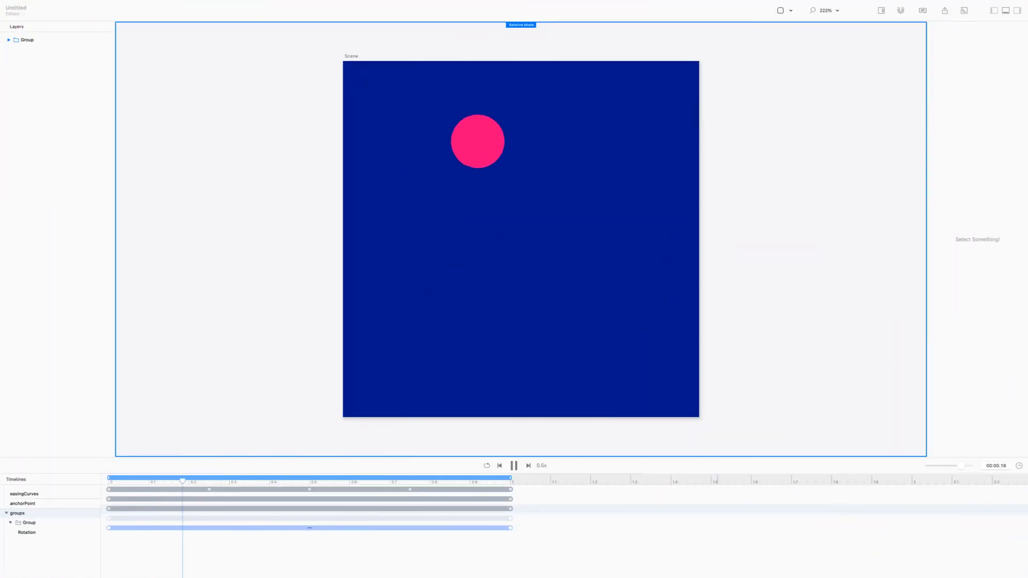
{"action": "key", "text": "super+Tab"}
{"action": "key", "text": "super+Tab"}
{"action": "key", "text": "super+Tab"}
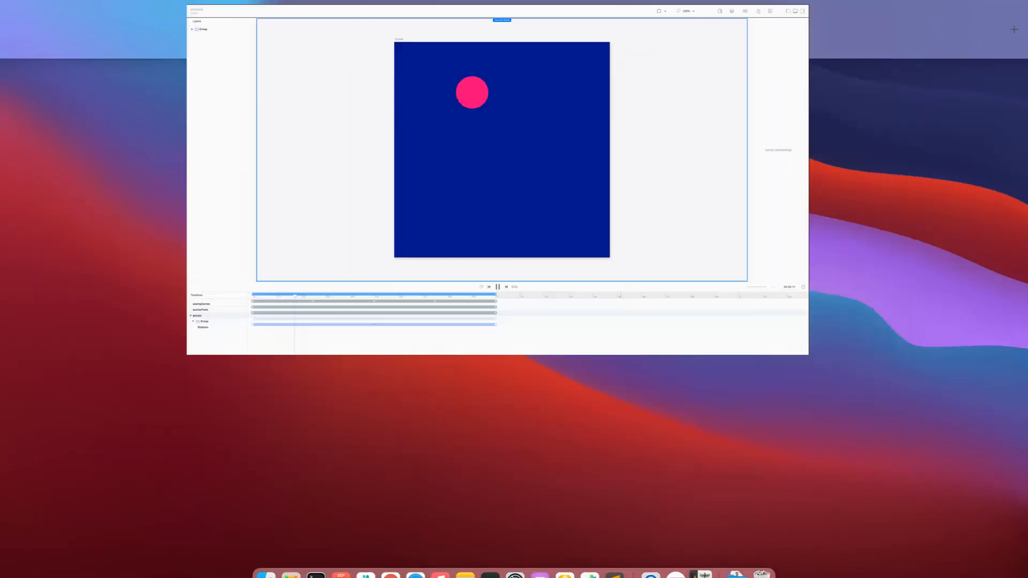
{"action": "key", "text": "ctrl+Up"}
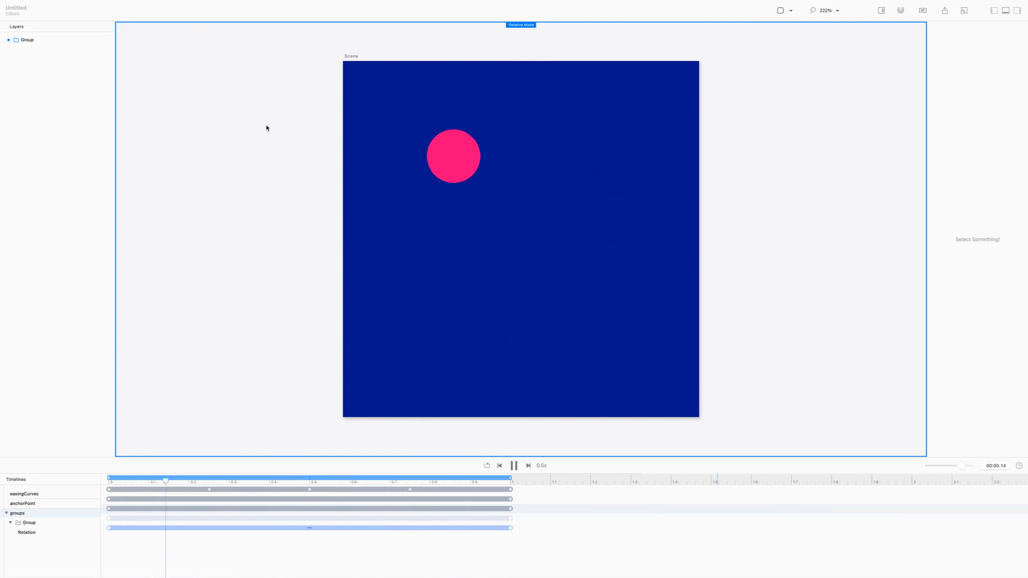
{"action": "left_click", "coordinate": [158, 4]}
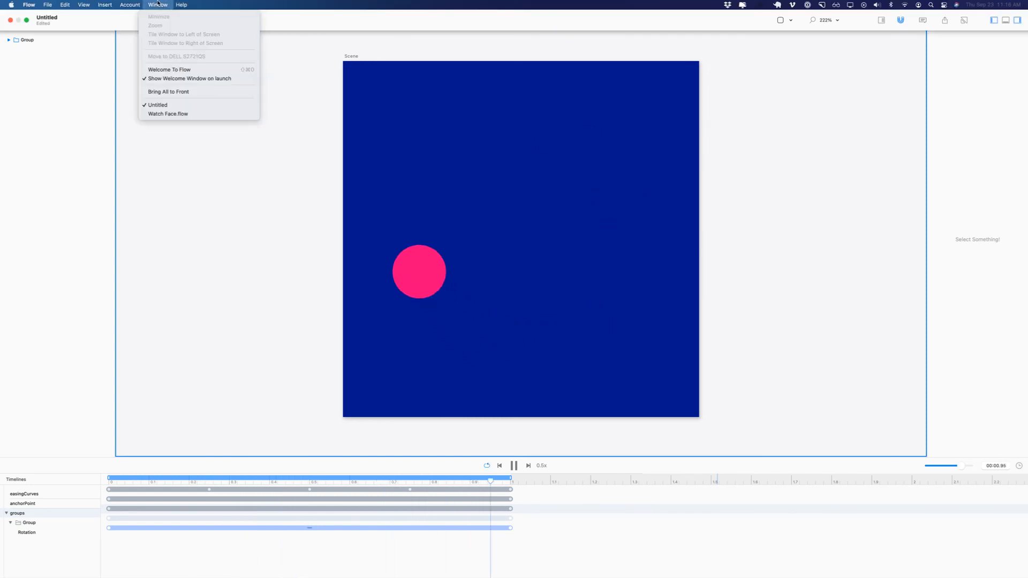
{"action": "left_click", "coordinate": [179, 91]}
{"action": "left_click", "coordinate": [166, 5]}
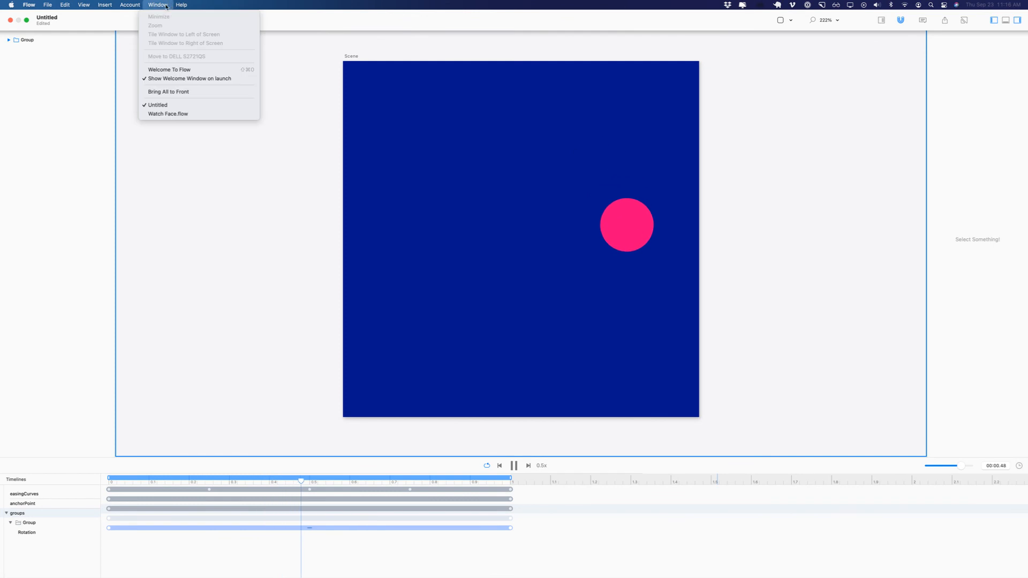
{"action": "left_click", "coordinate": [180, 79]}
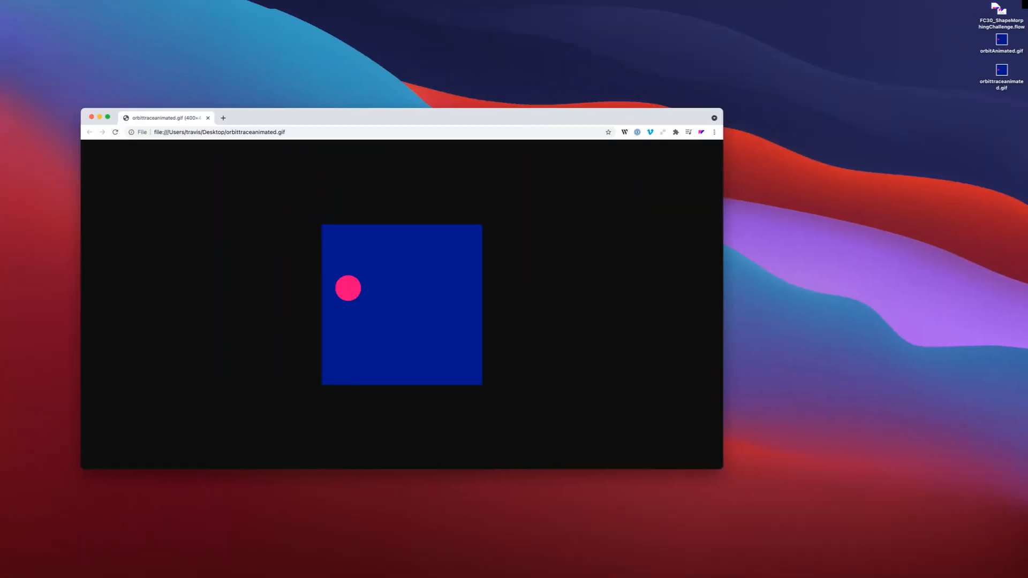
Switch to Chrome, enlarge the window showing orbittraceanimated.gif and zoom the page to 200% to examine the circle's trailing orbit.
{"action": "left_click", "coordinate": [108, 118]}
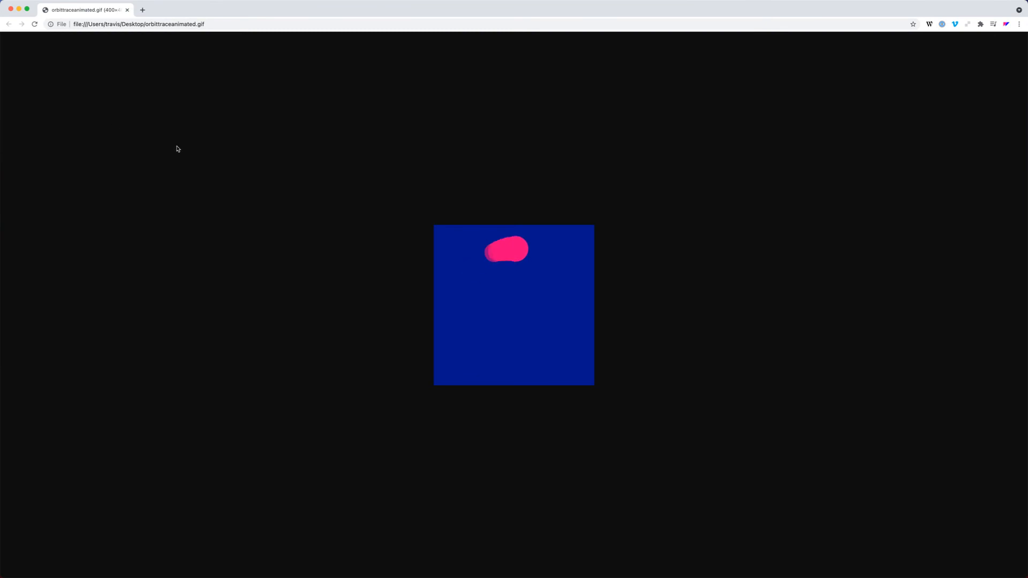
{"action": "key", "text": "super+equal"}
{"action": "key", "text": "super+equal"}
{"action": "key", "text": "super+equal"}
{"action": "key", "text": "super+equal"}
{"action": "key", "text": "super+equal"}
{"action": "key", "text": "super+equal"}
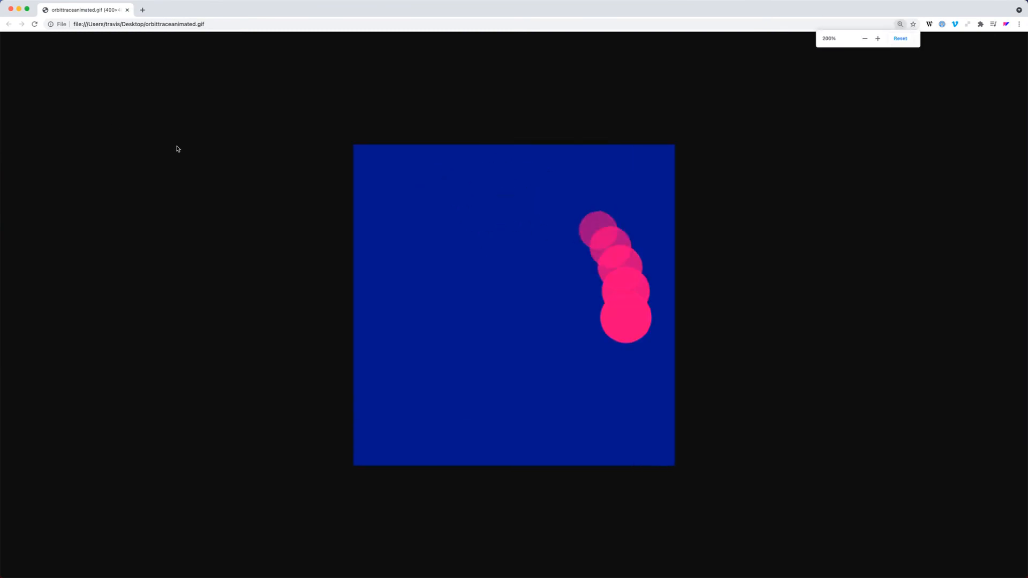